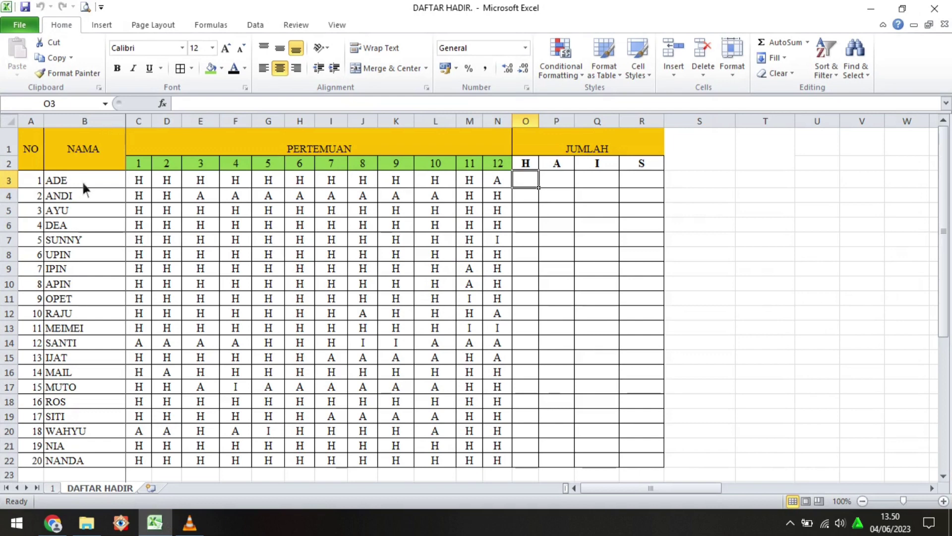
Rename the PERTEMUAN header to PERTEMUAN/HARI
click(85, 128)
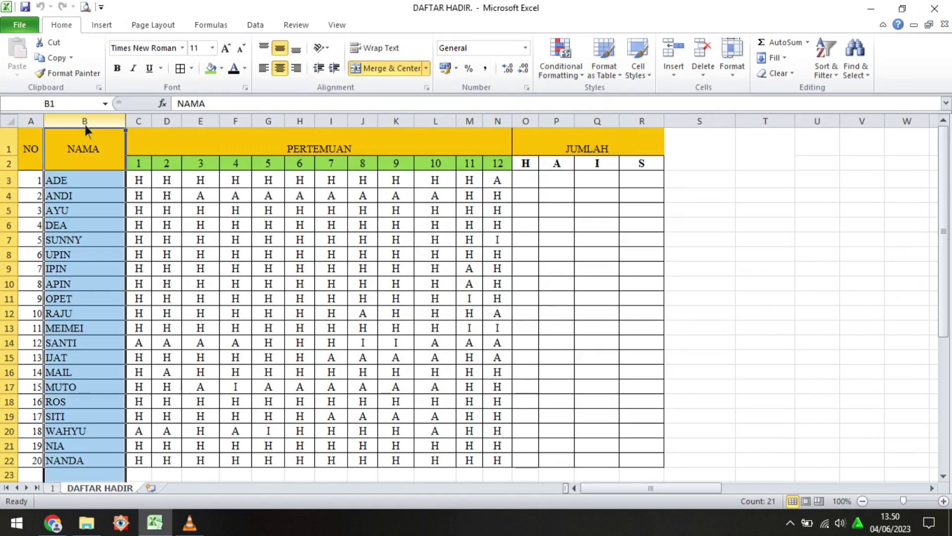
click(147, 141)
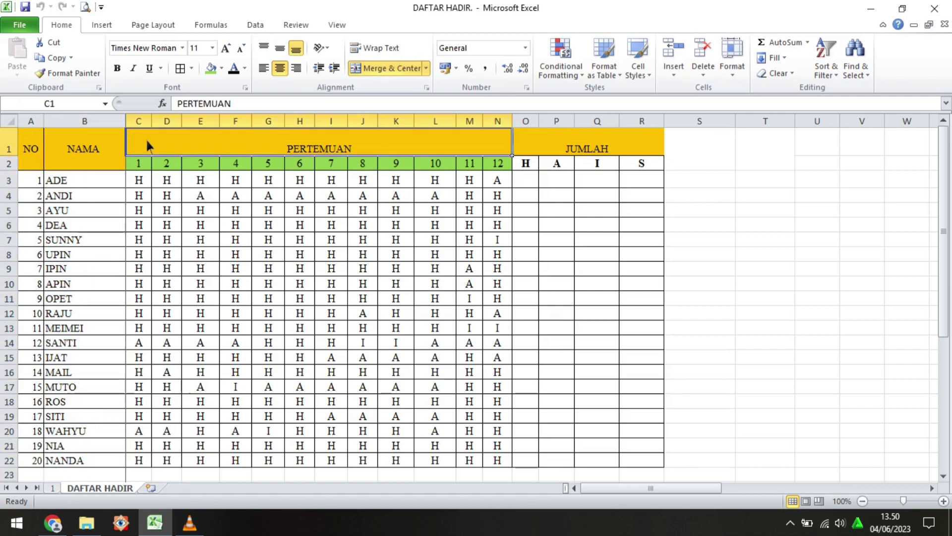
click(301, 110)
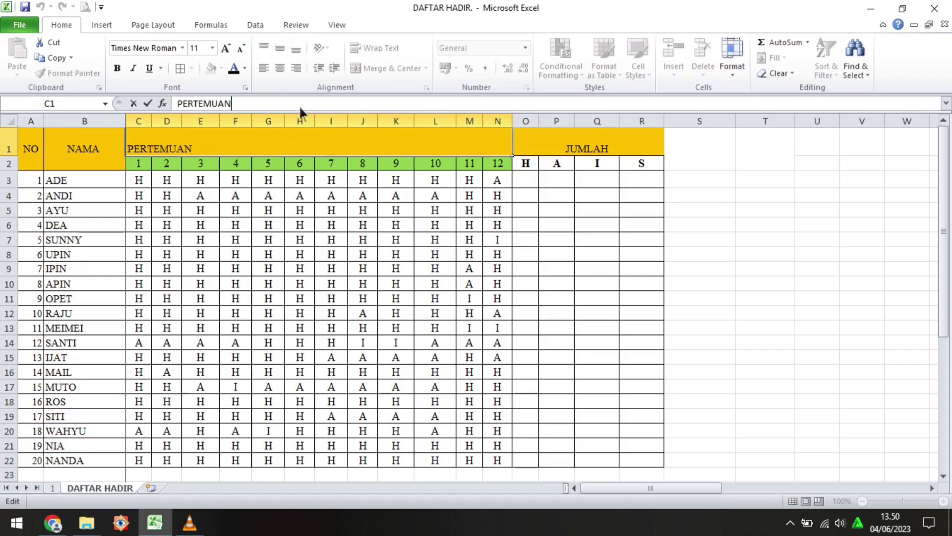
text(/HARI)
key(Return)
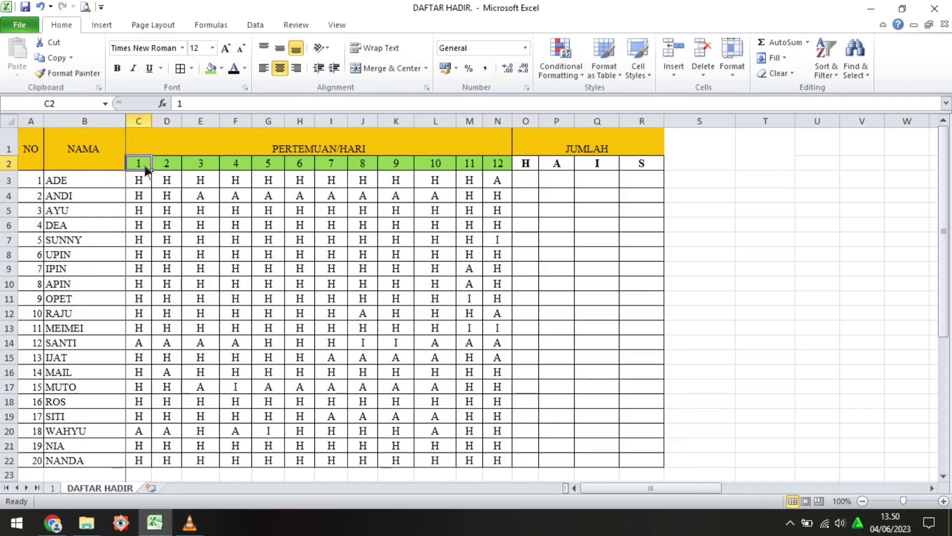
Review the day numbers 1–12, the JUMLAH header and its H, A, I, S columns
drag(146, 171, 498, 171)
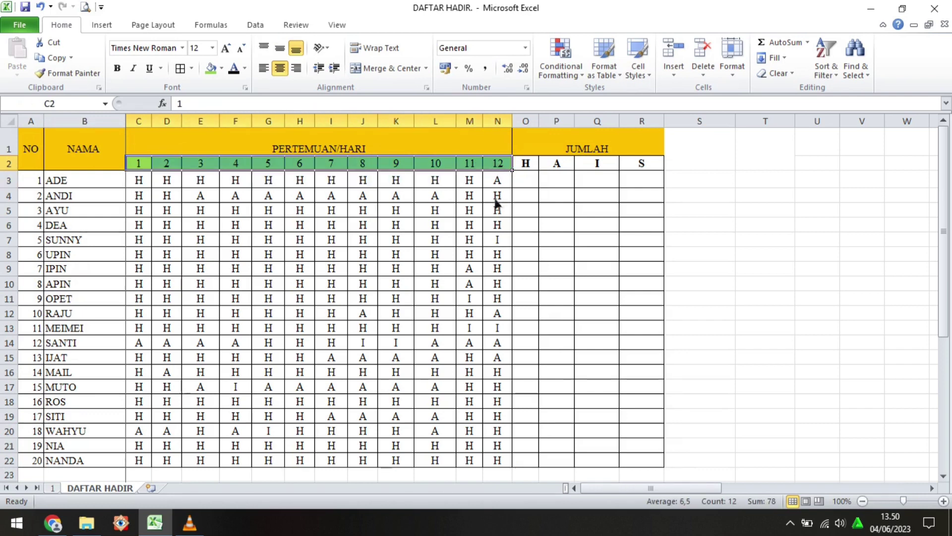
click(540, 144)
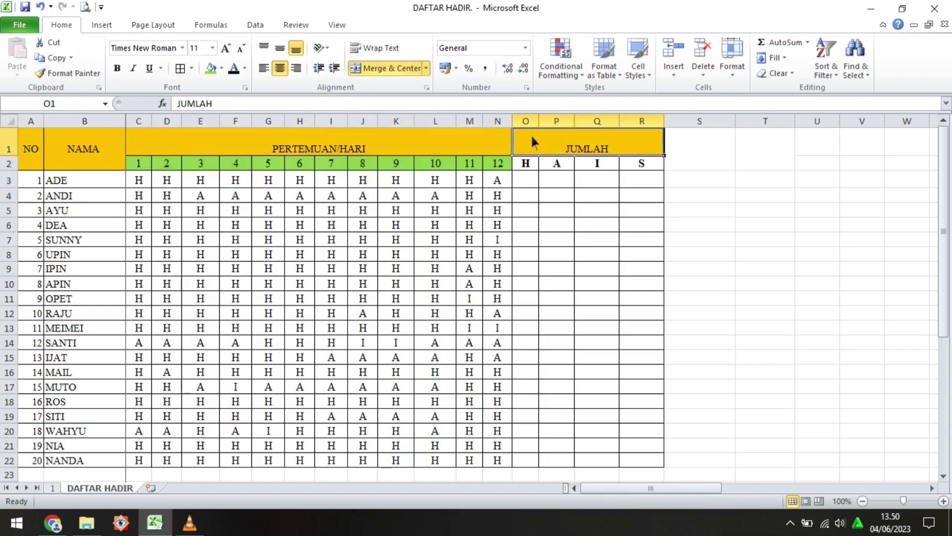
click(535, 167)
click(559, 168)
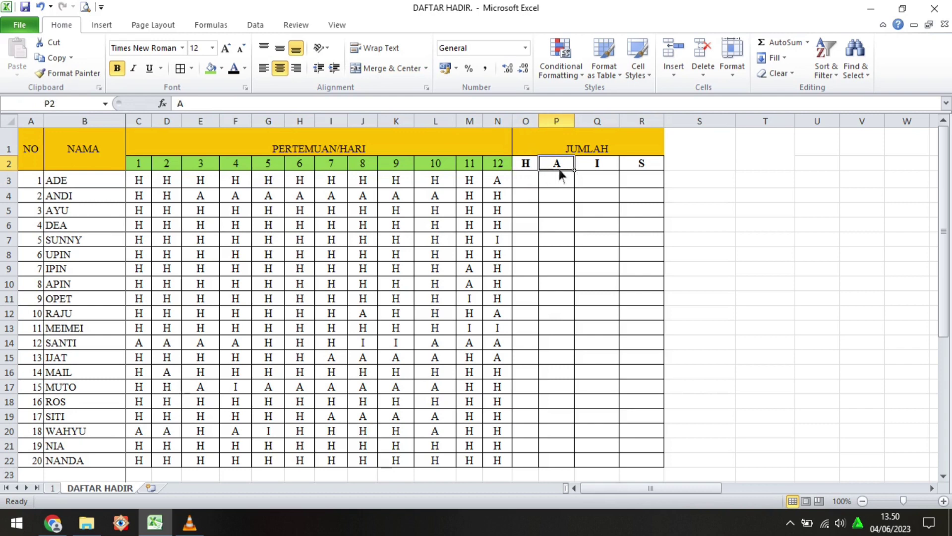
click(596, 173)
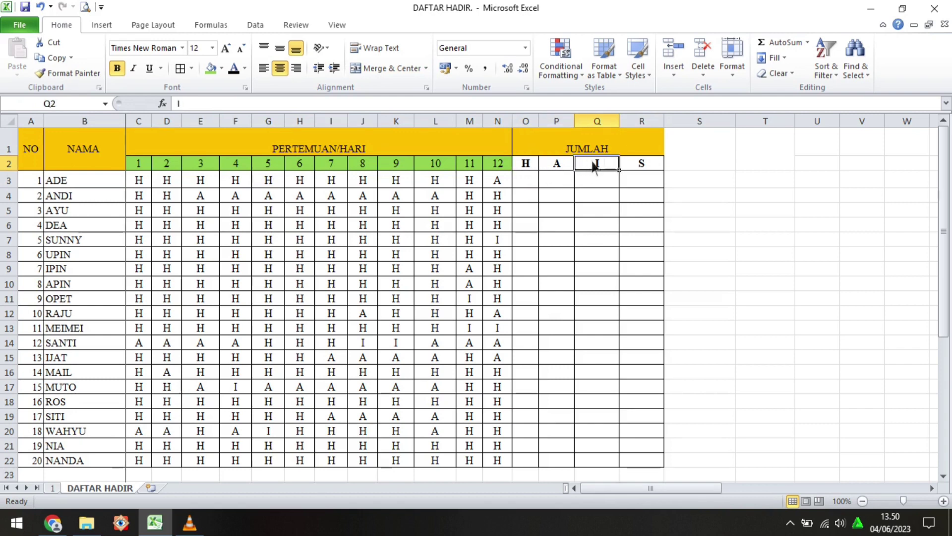
click(639, 170)
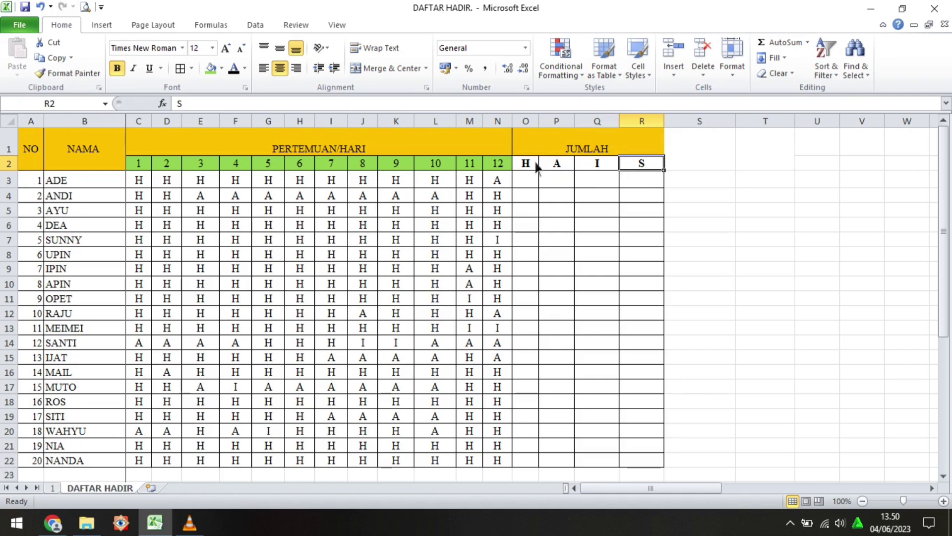
click(151, 184)
key(Right)
key(Right)
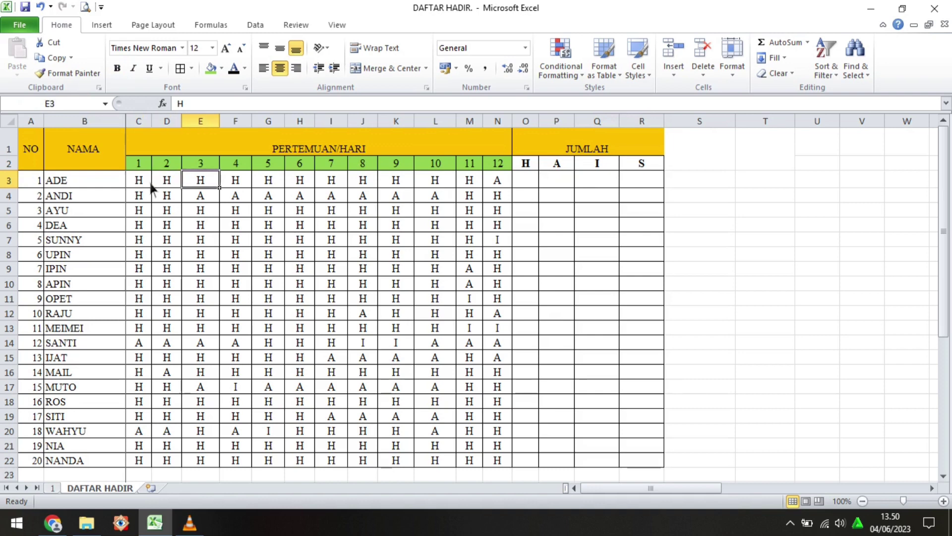
key(Right)
key(Right)
key(Right)
key(Right)
key(Right)
key(Right)
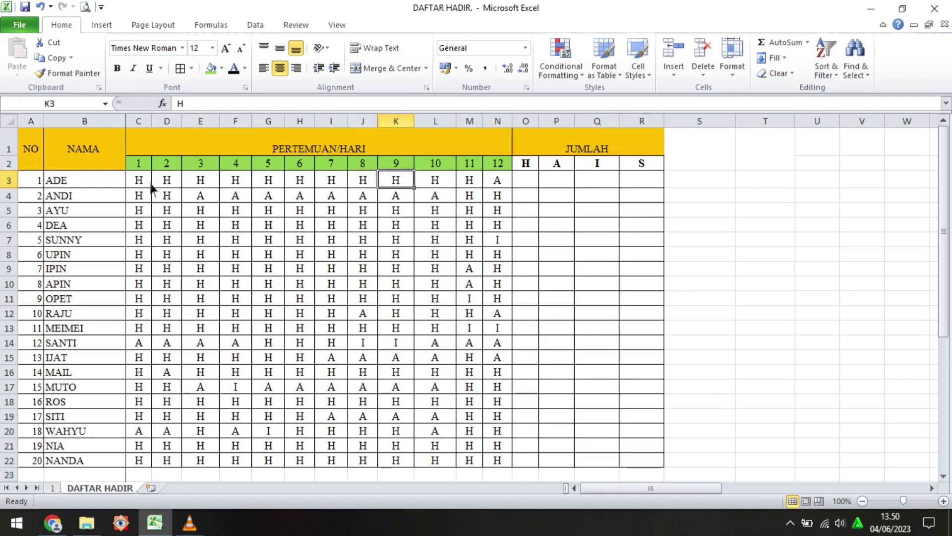
key(Right)
key(Right)
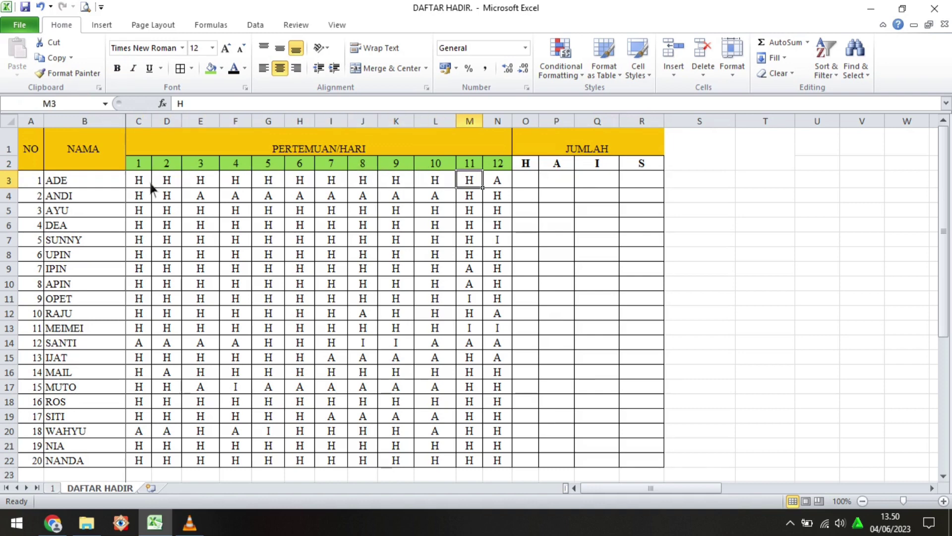
key(Right)
key(Right)
text(11)
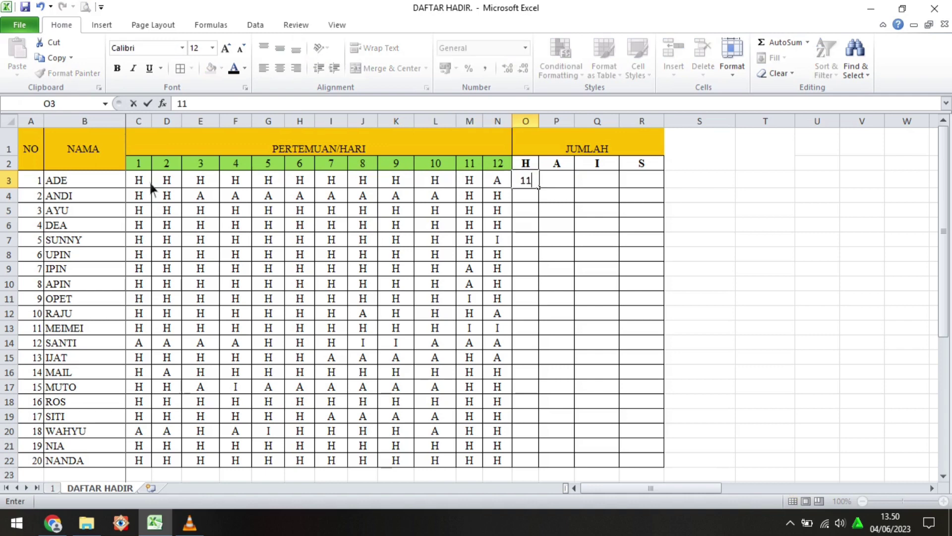
key(Right)
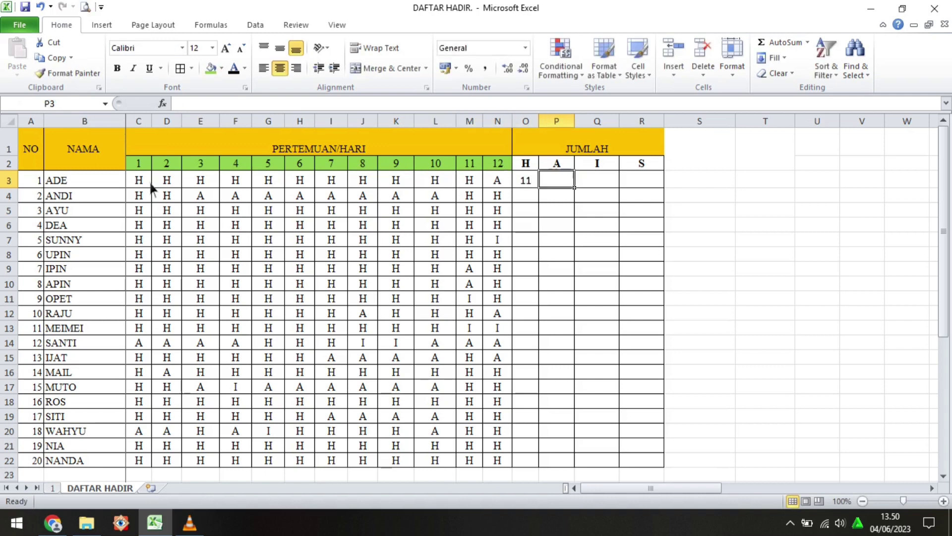
text(1)
key(Right)
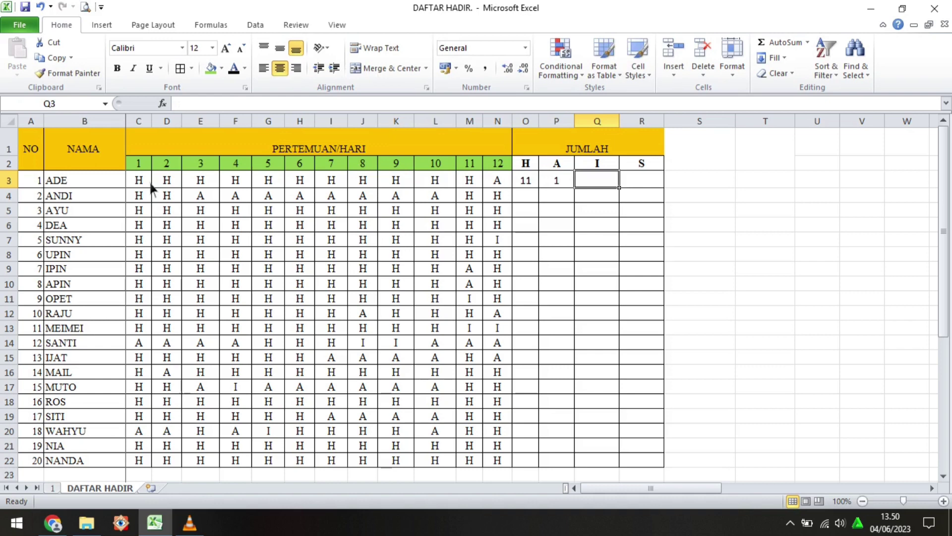
text(0)
key(Right)
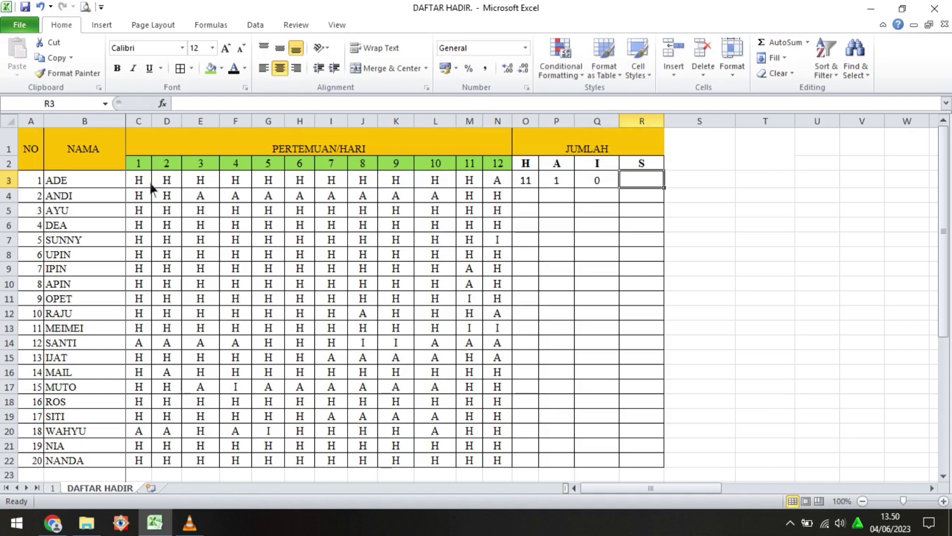
key(Left)
key(Left)
key(Left)
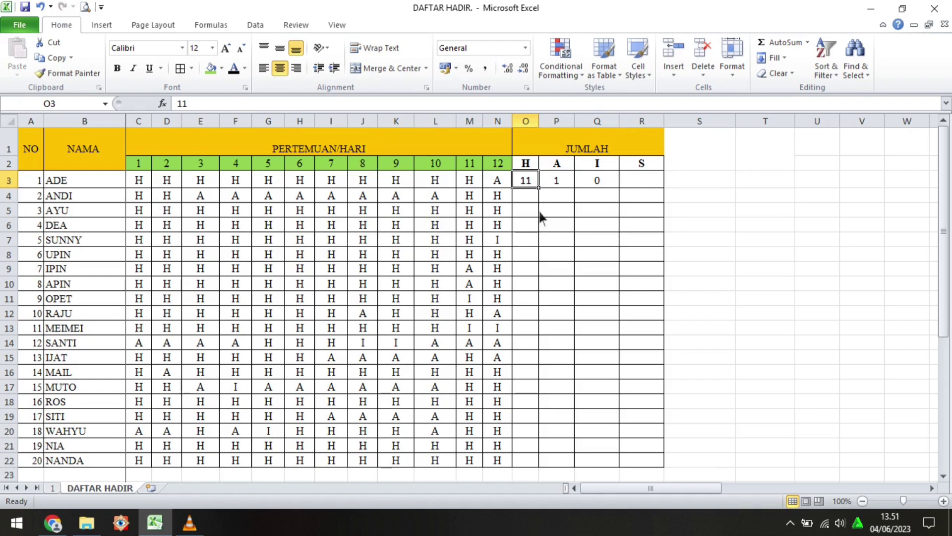
drag(527, 187, 590, 191)
key(Delete)
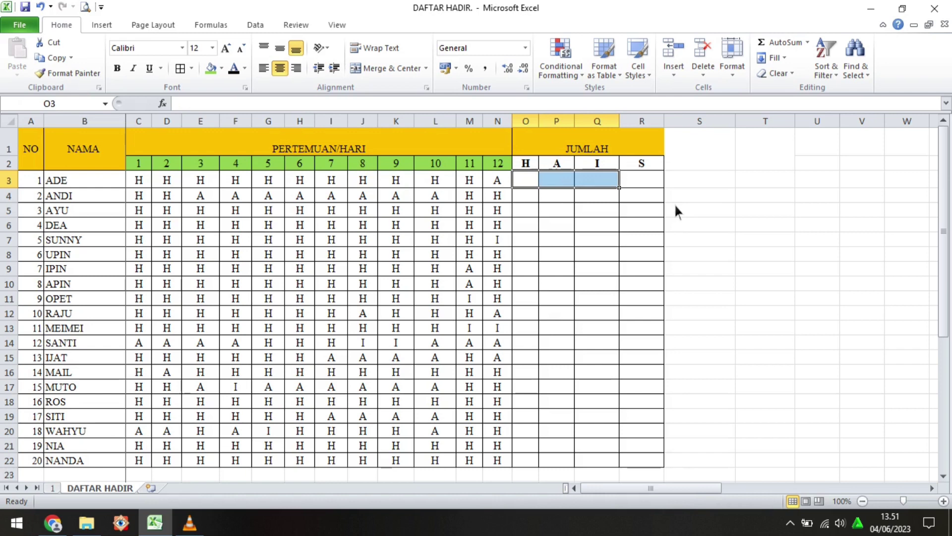
Type the note COUNTIF into cell S3
click(709, 187)
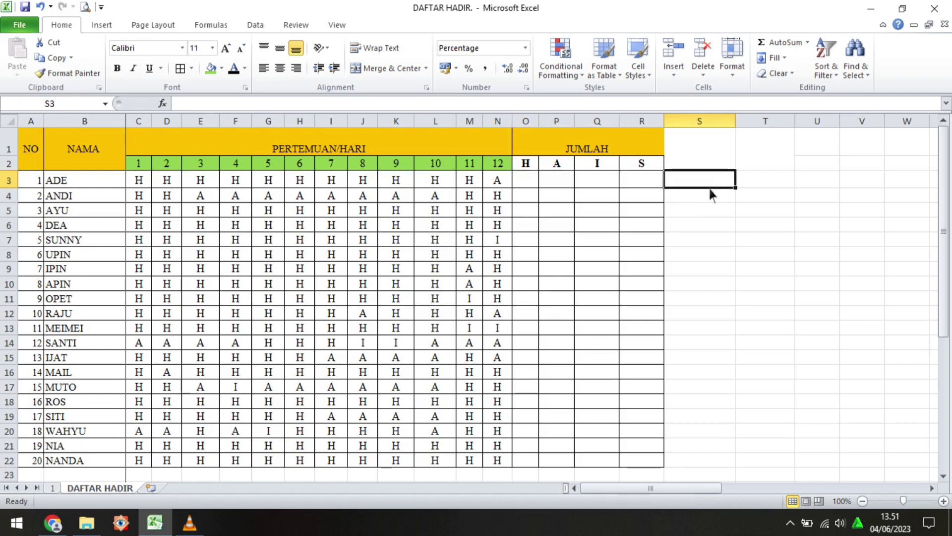
text(COUNTIF)
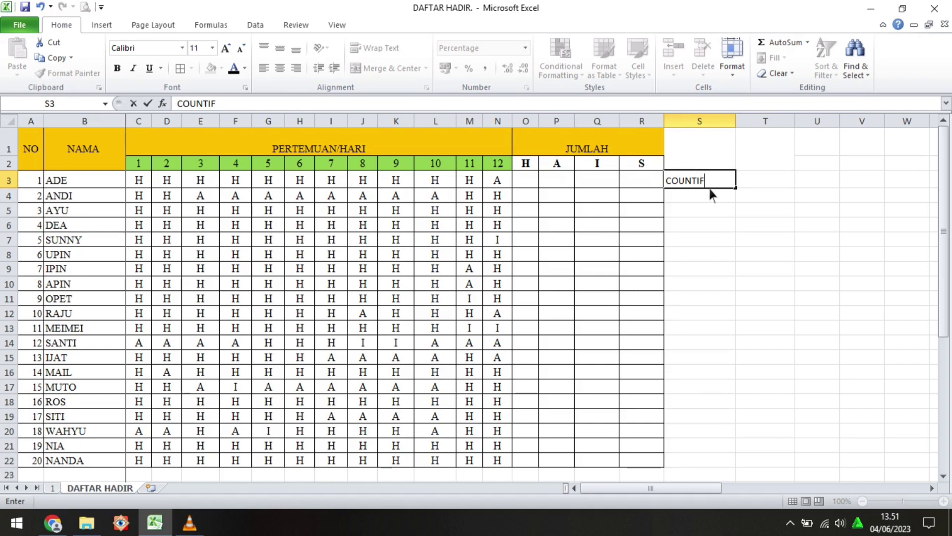
key(Return)
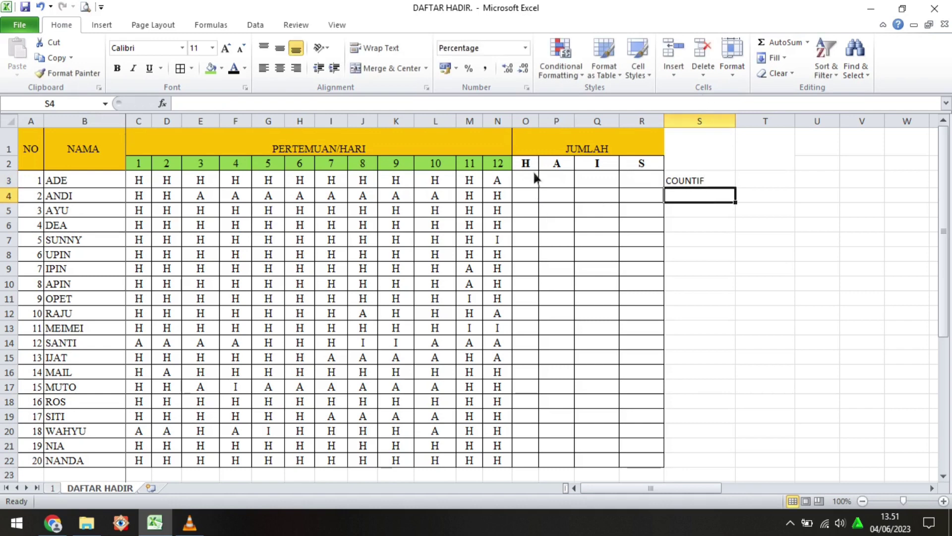
Enter =COUNTIF(C3:N3;"H") in O3, giving the first student's H total of 11
click(534, 184)
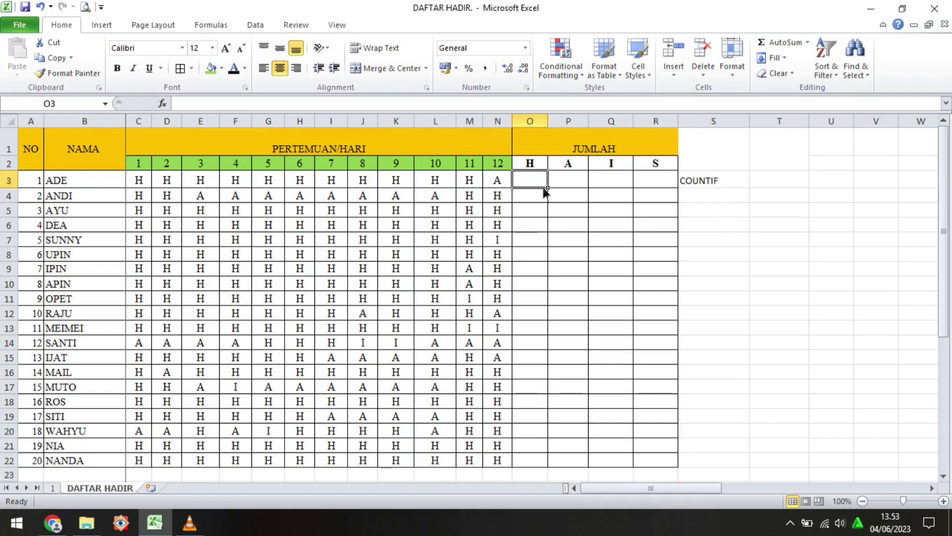
text(=)
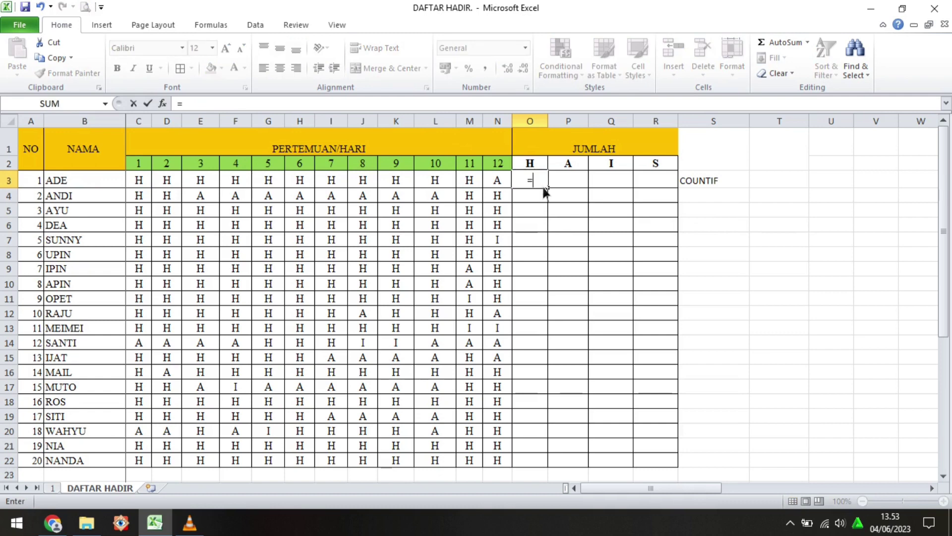
text(coun)
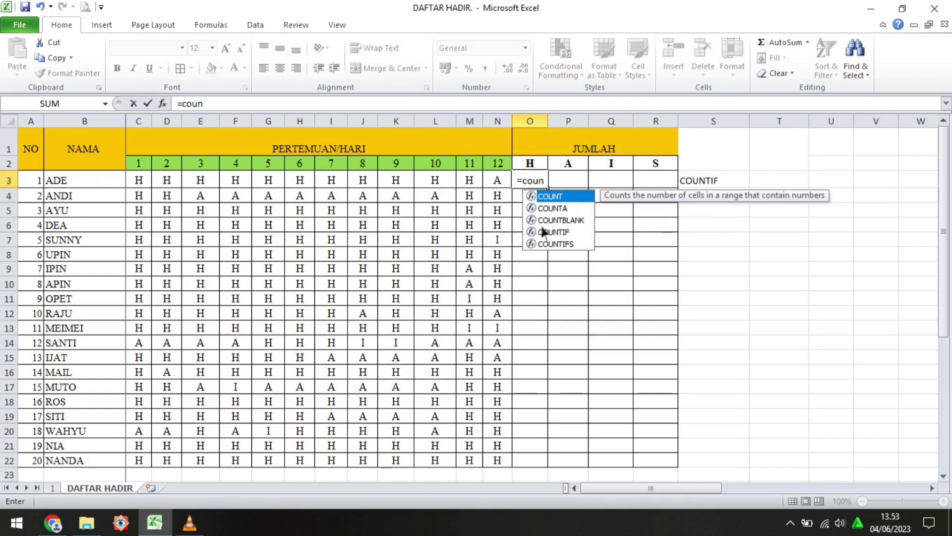
double_click(561, 232)
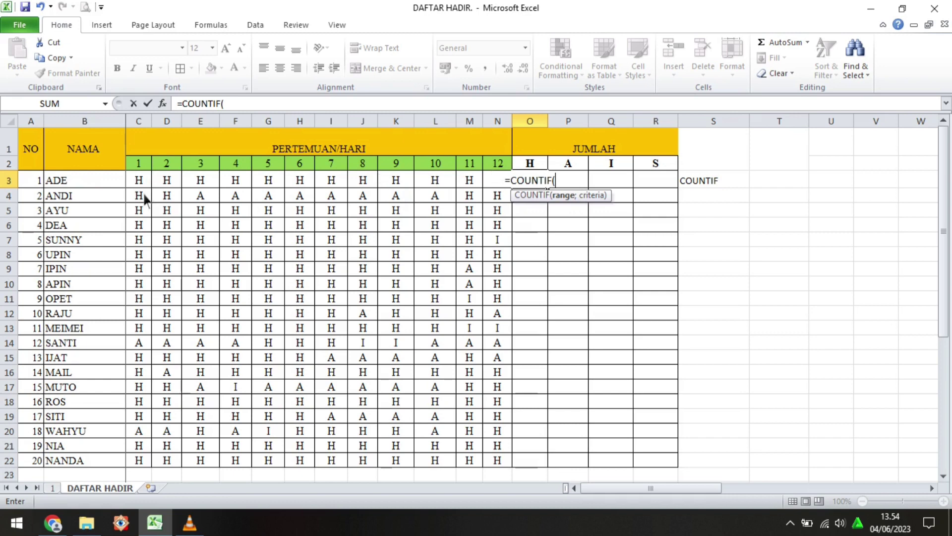
drag(149, 182, 497, 182)
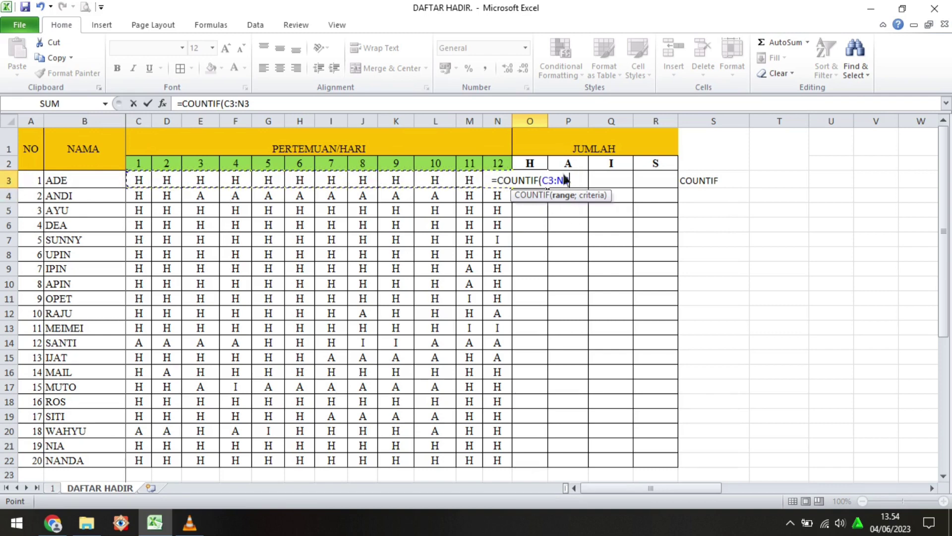
text(;)
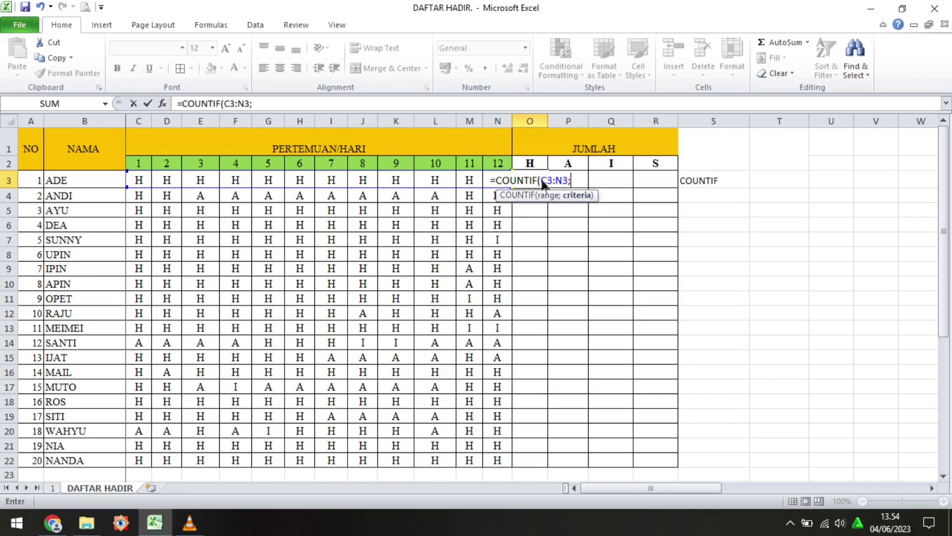
text("h)
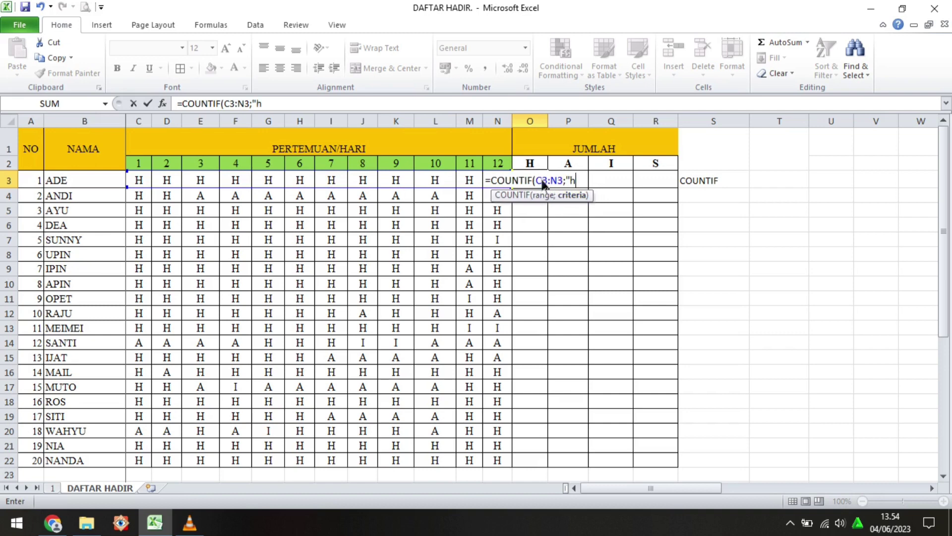
key(BackSpace)
text(H)
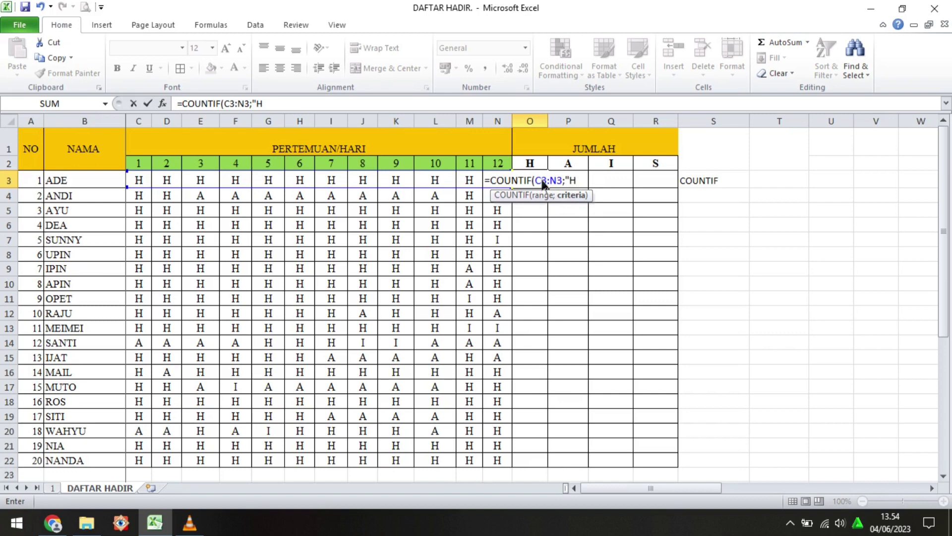
text(")
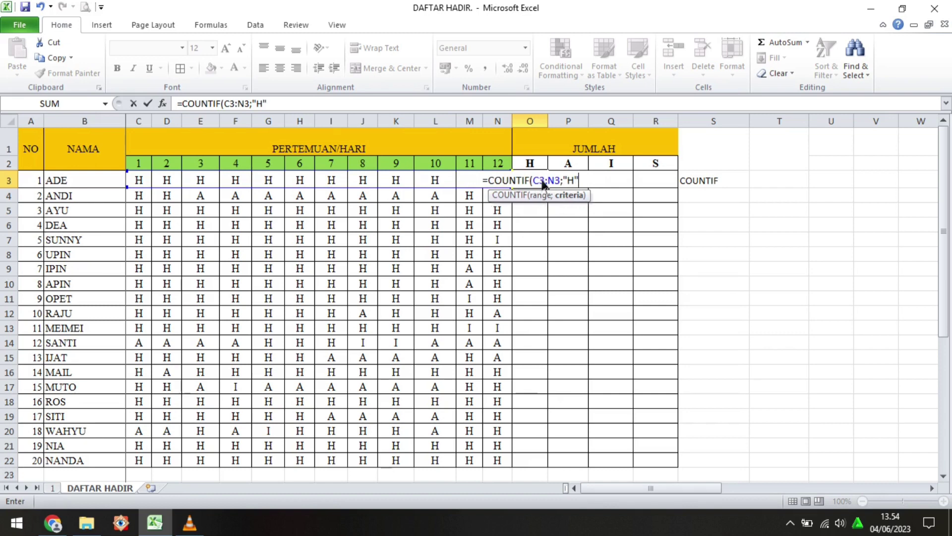
text())
key(Return)
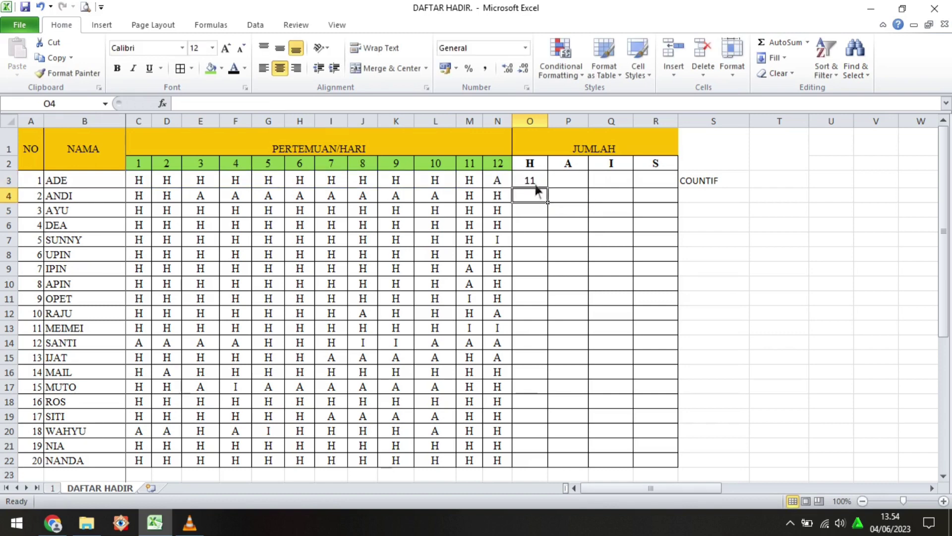
Copy the O3 H-count formula down column O to row 22
click(545, 184)
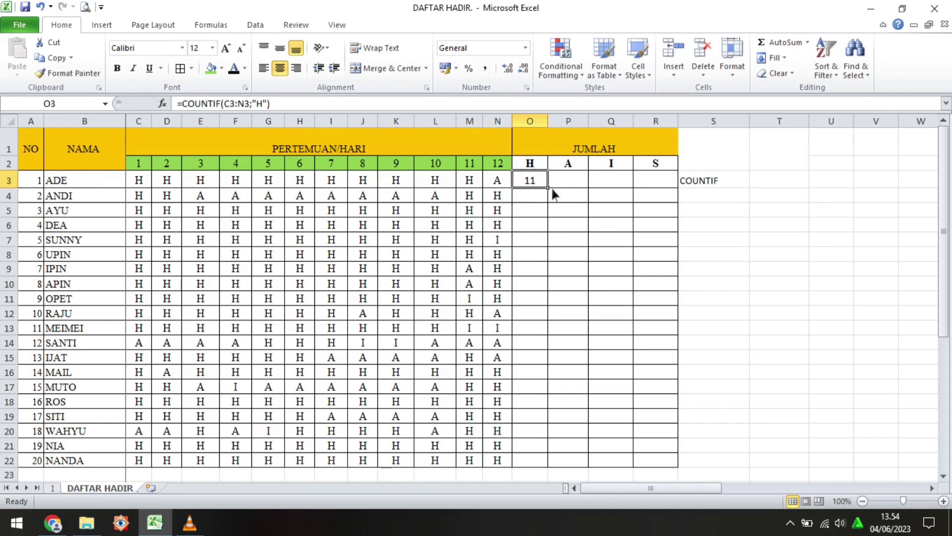
drag(548, 188, 557, 461)
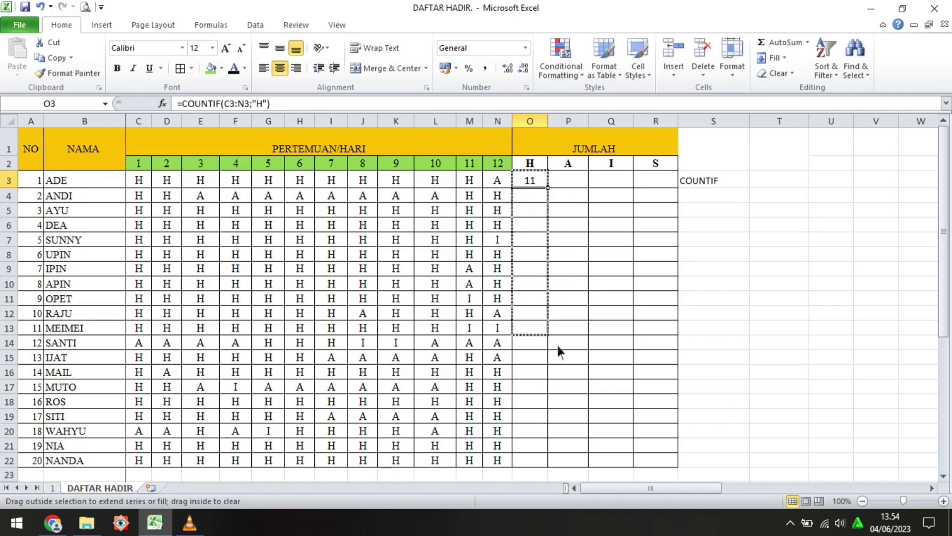
click(557, 460)
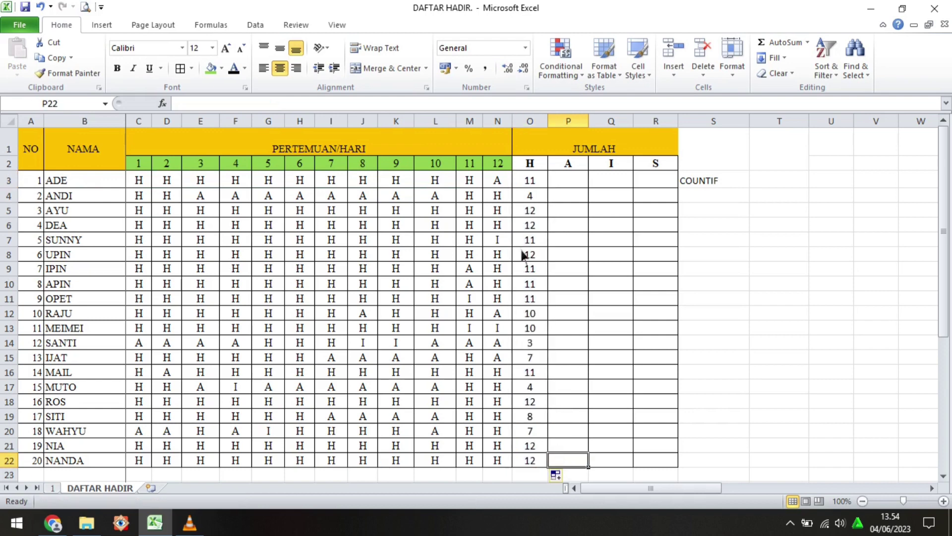
key(ctrl+z)
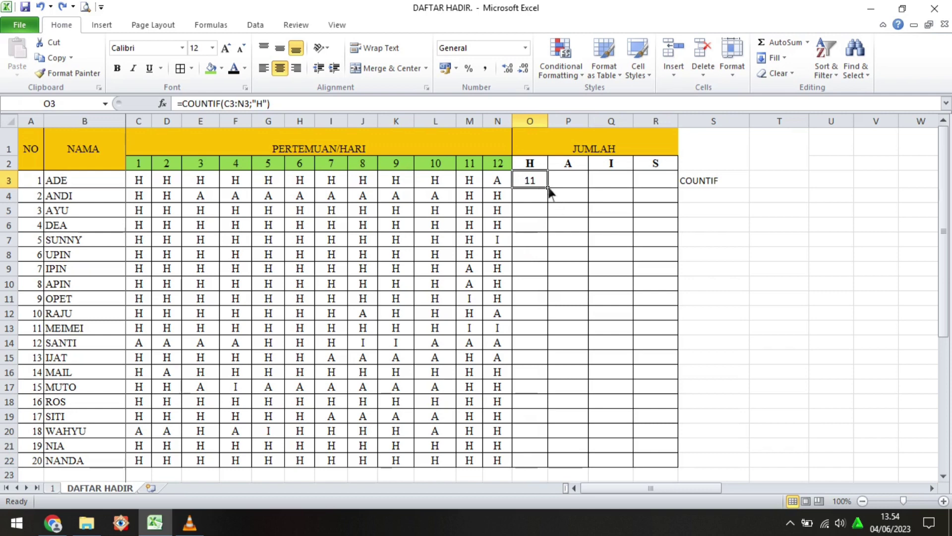
double_click(549, 188)
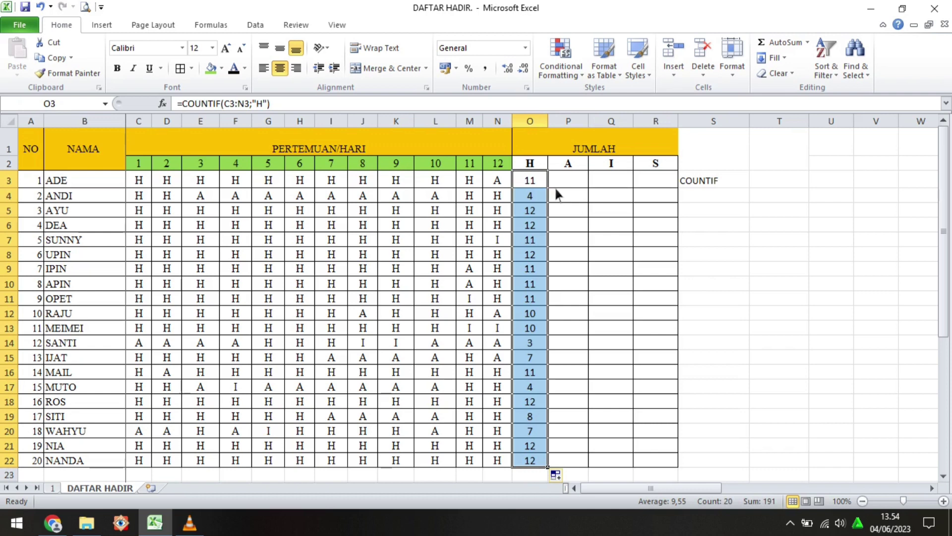
Enter =COUNTIF(C3:N3;"A") in P3 to count the first student's A marks
click(571, 188)
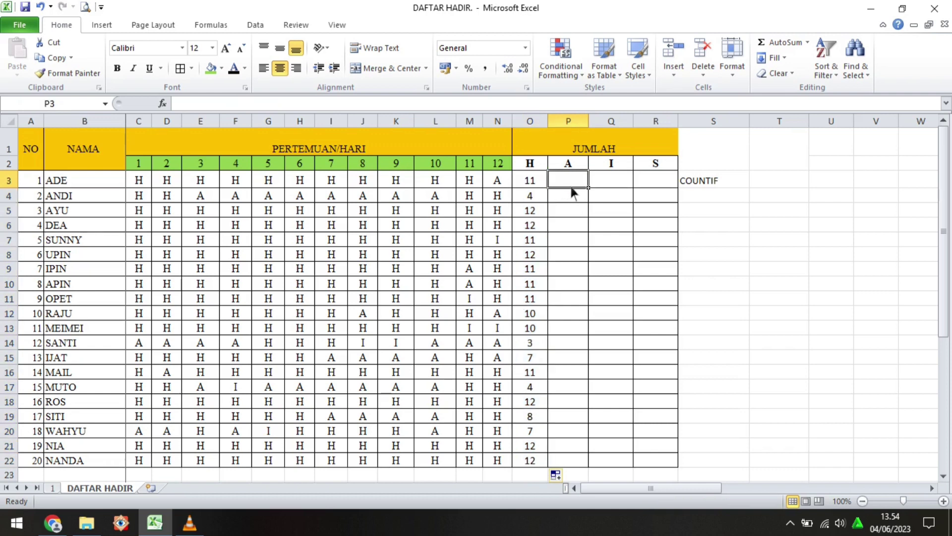
text(=)
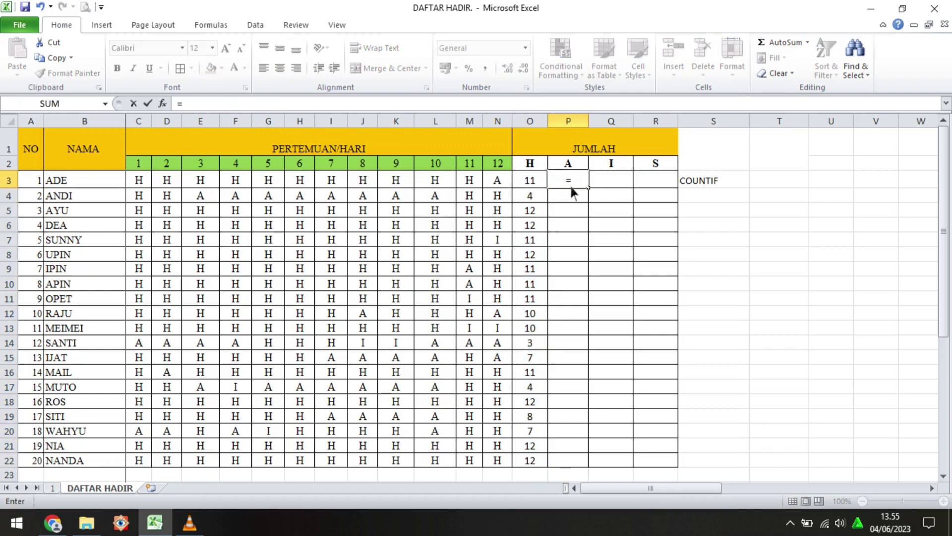
text(COUNT)
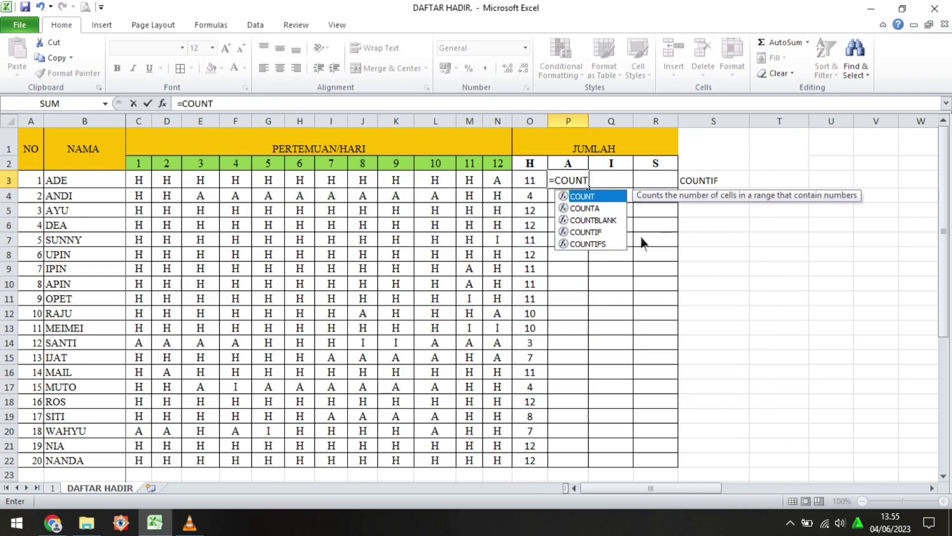
double_click(610, 233)
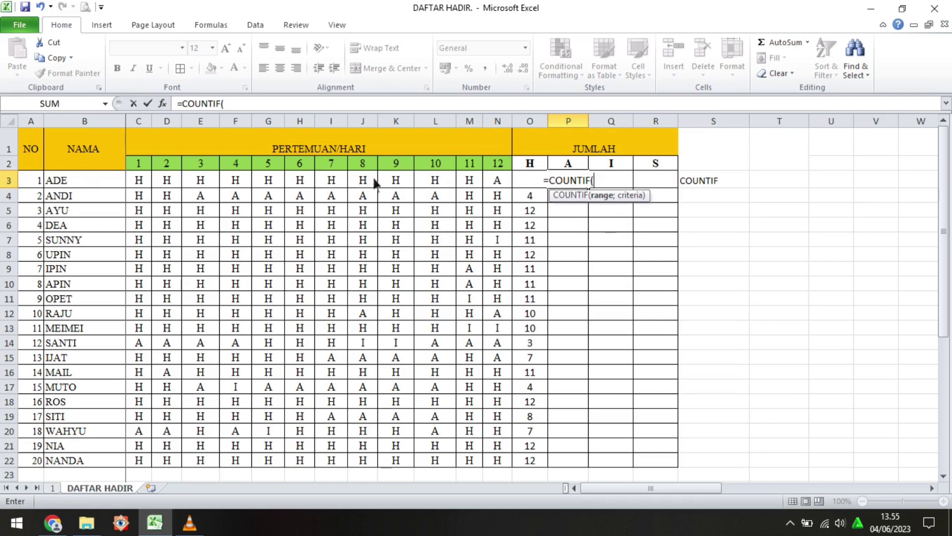
click(143, 184)
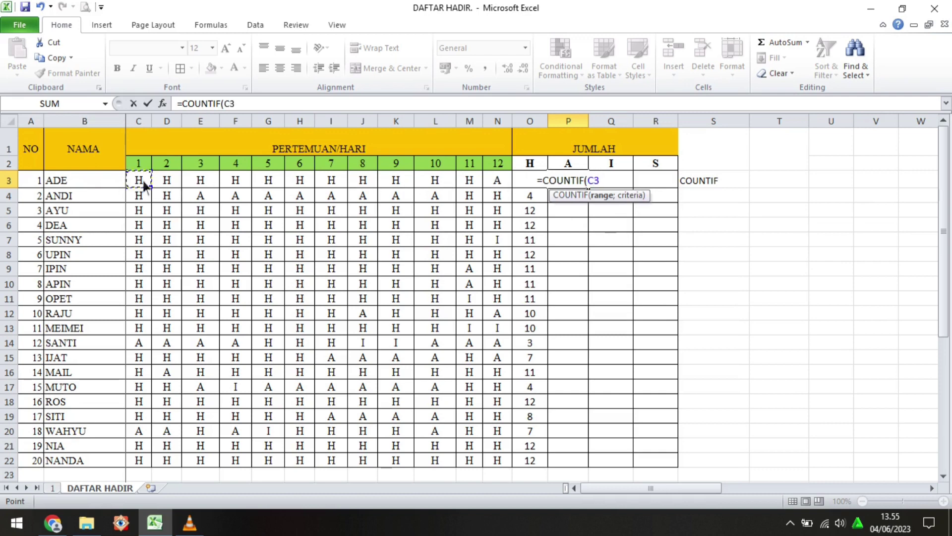
drag(479, 186, 511, 185)
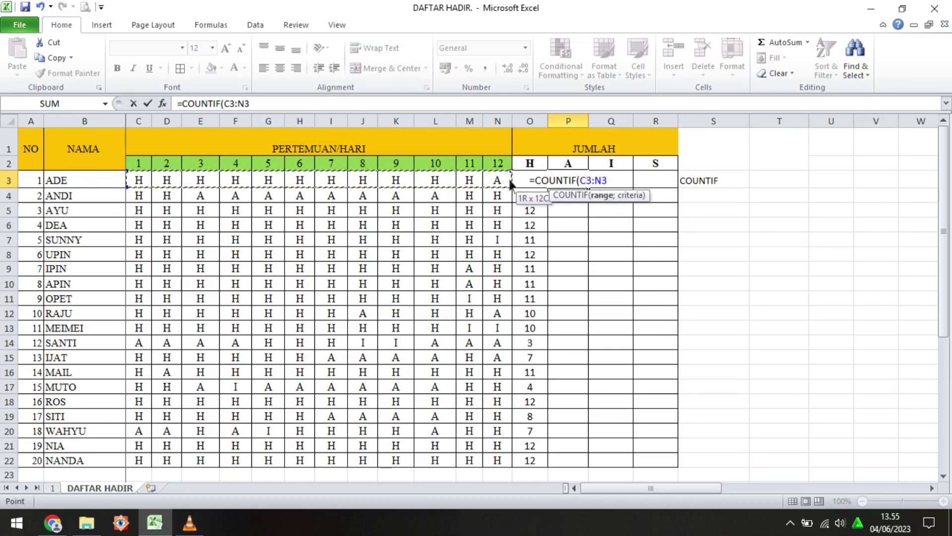
text(;)
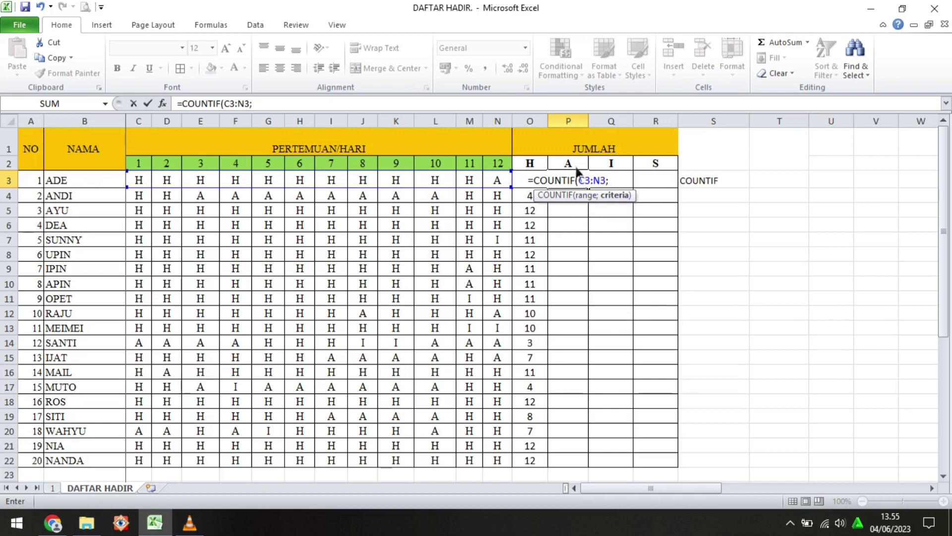
text(")
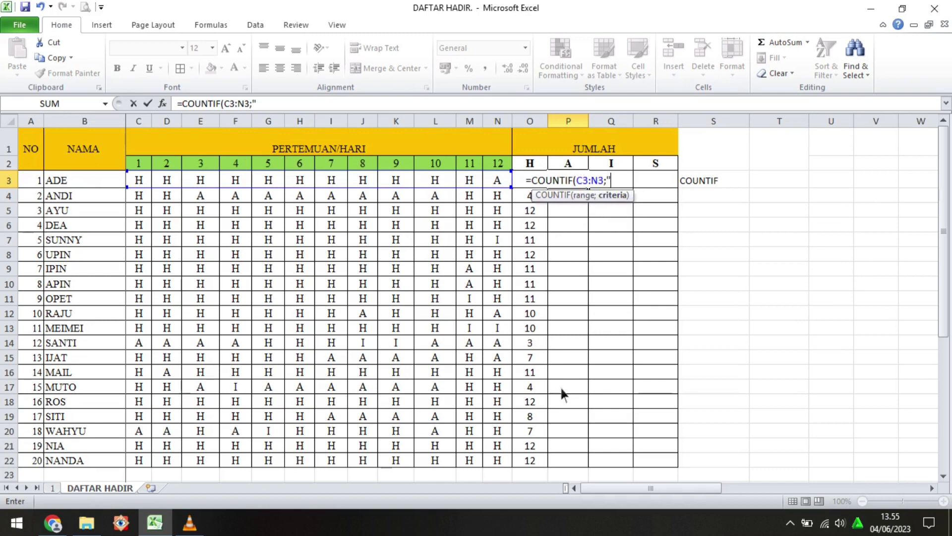
text(A")
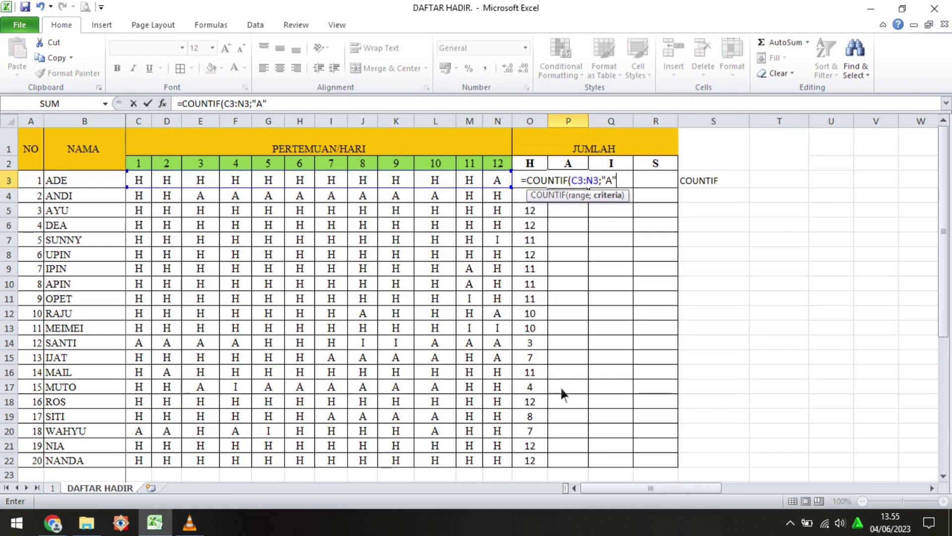
text())
key(Return)
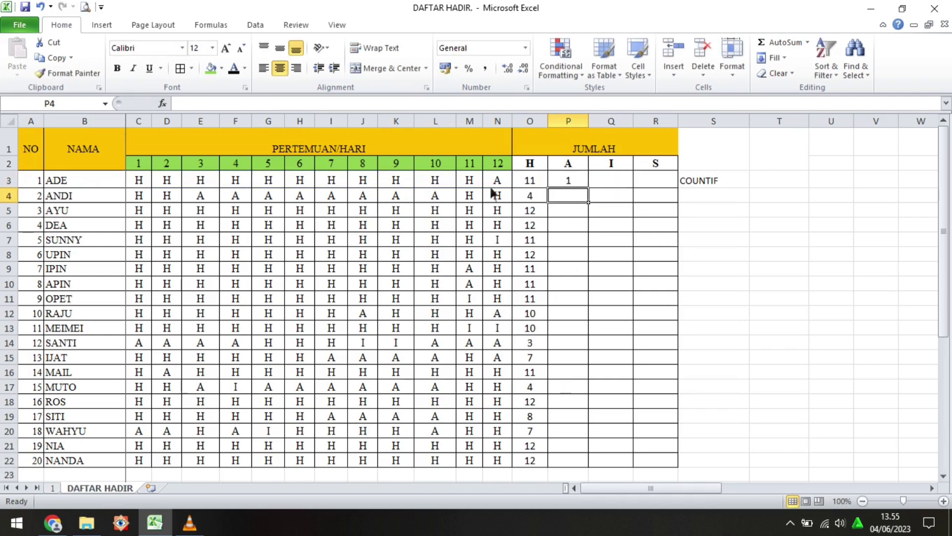
Copy the A-count formula from P3 down to P22
click(507, 183)
click(564, 183)
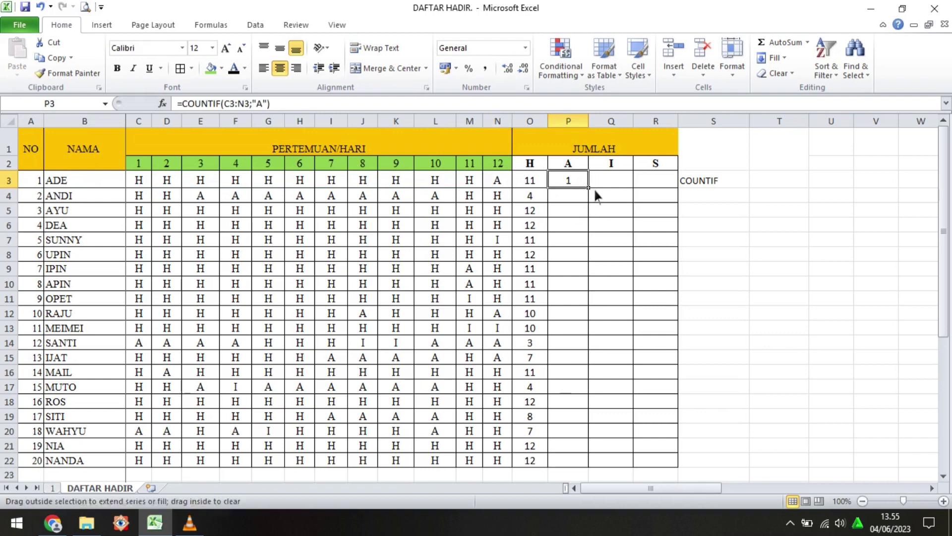
double_click(593, 188)
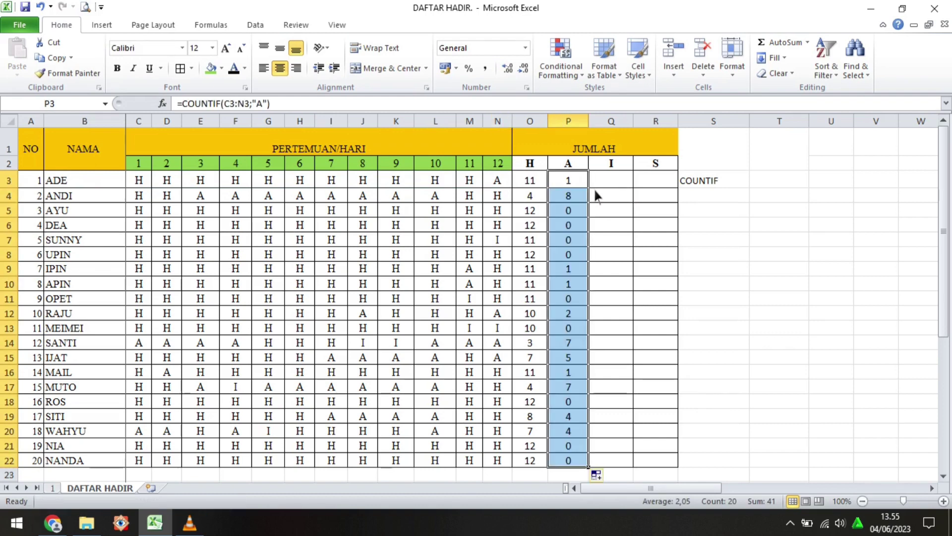
click(614, 183)
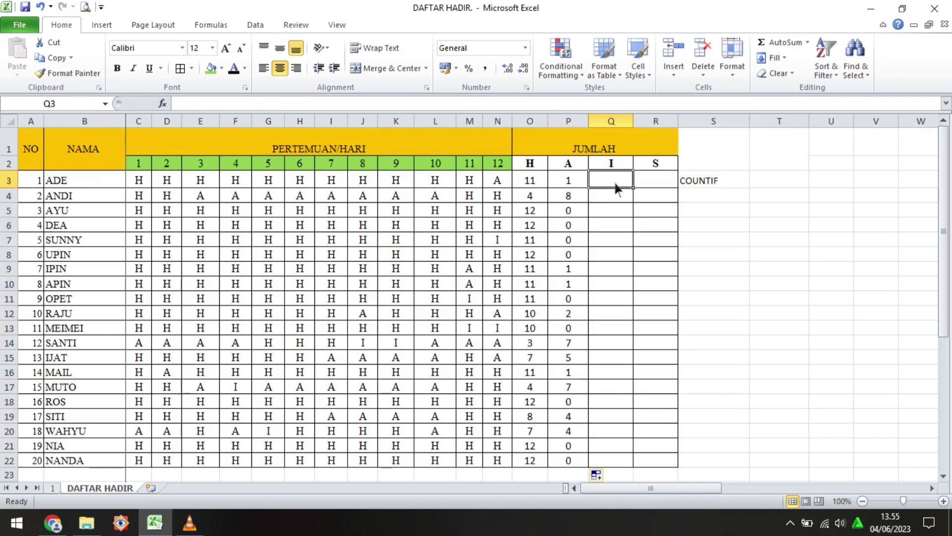
Enter =COUNTIF(C3:N3;"I") in Q3 to count the first student's I marks
text(=COU)
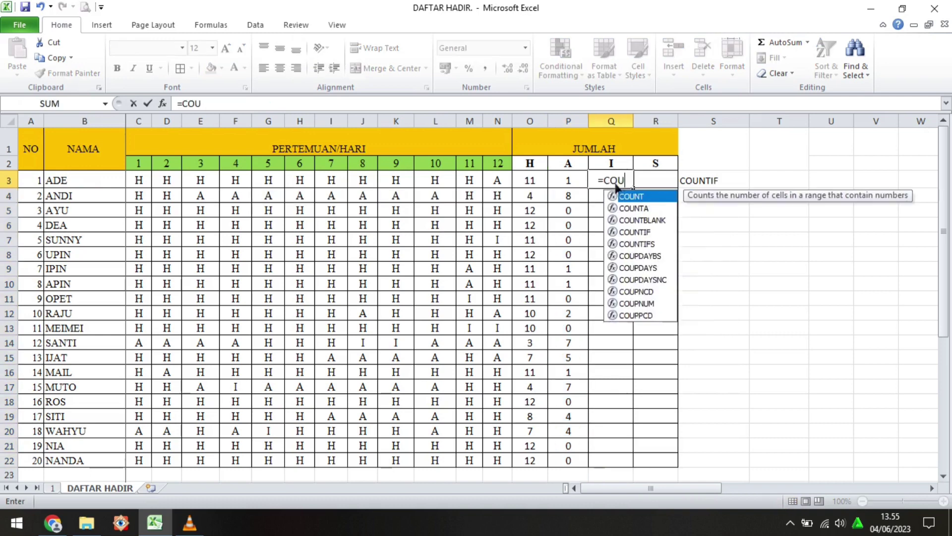
text(NT)
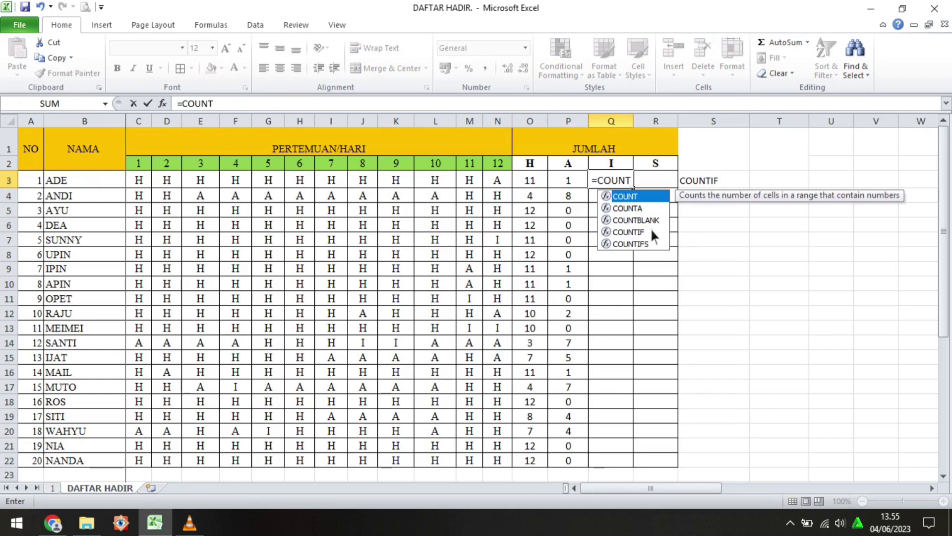
double_click(651, 230)
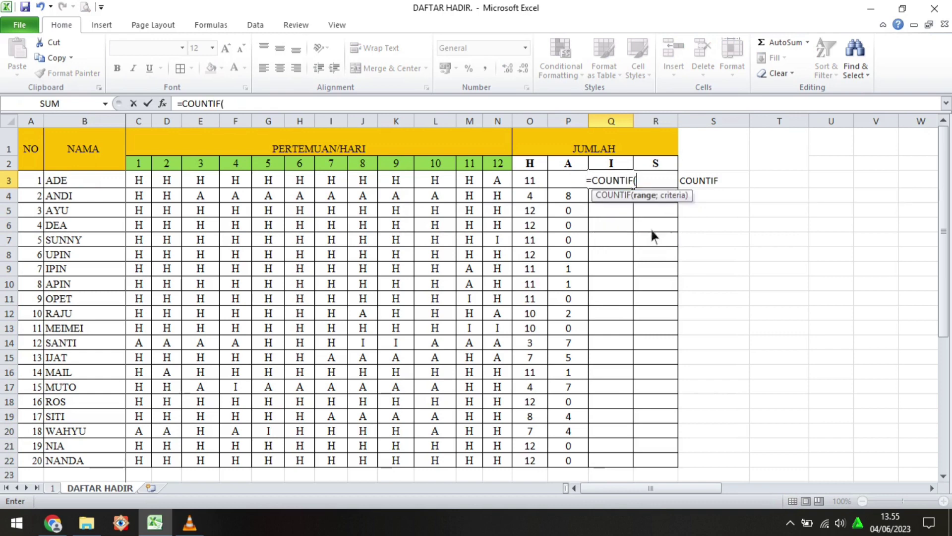
click(149, 183)
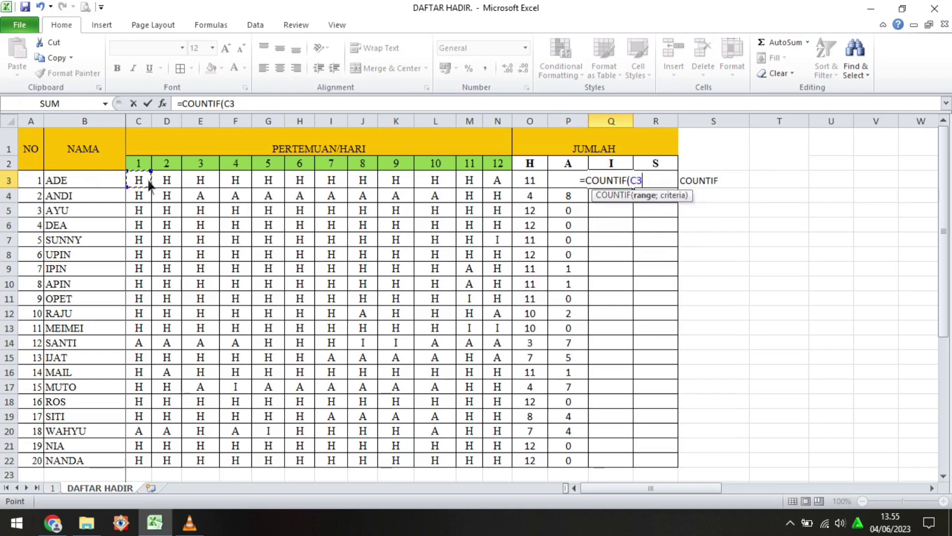
shift+click(504, 184)
text(;)
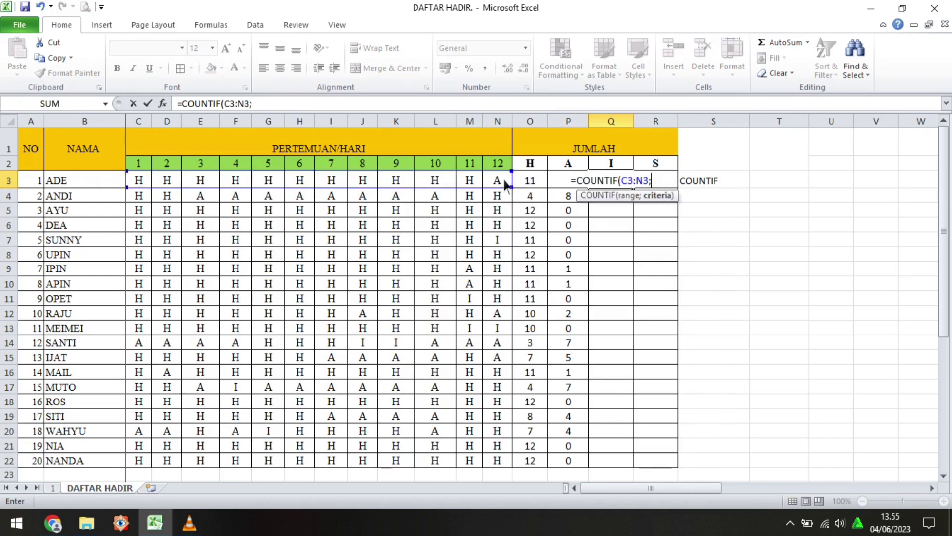
text(")
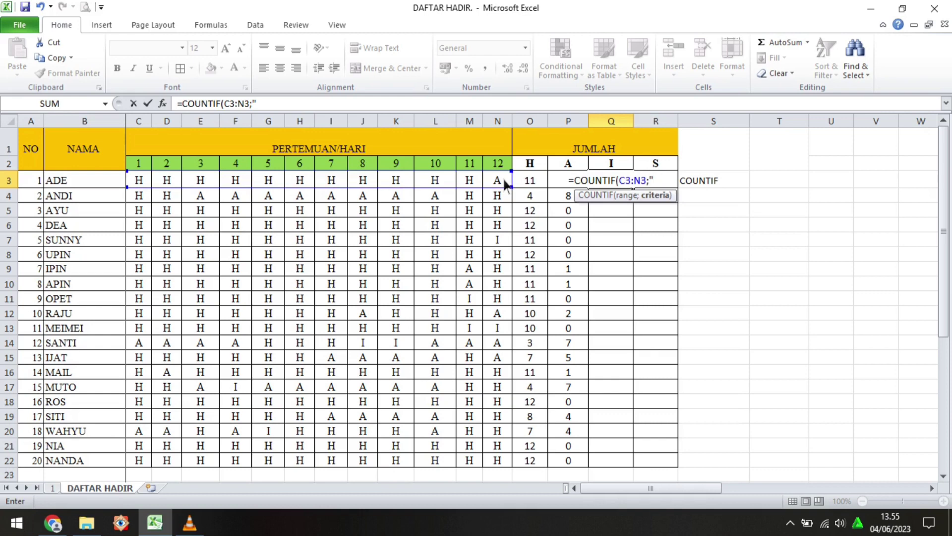
text(I)
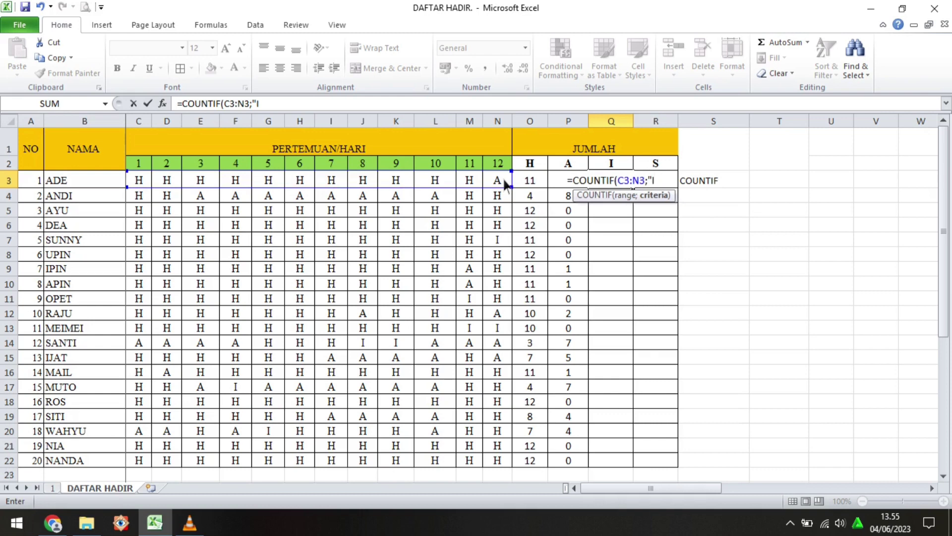
text("))
key(Return)
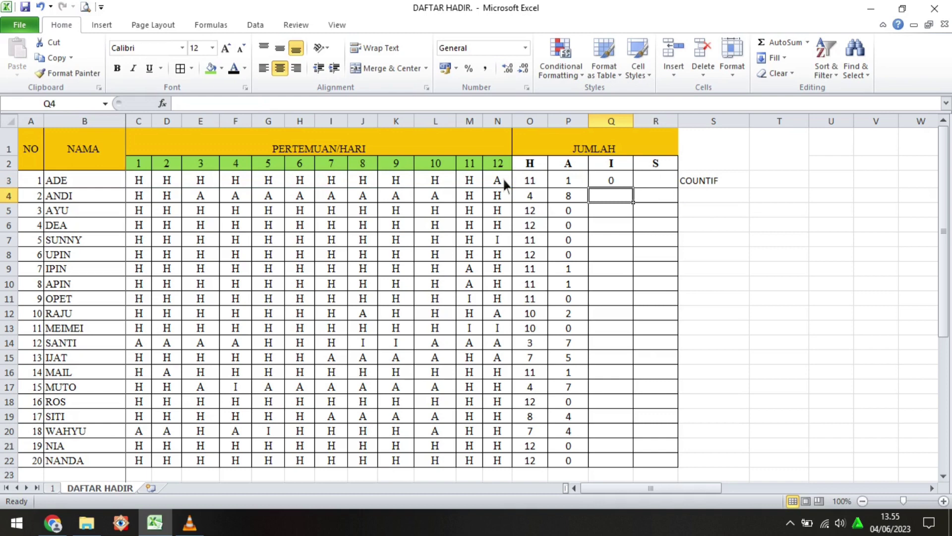
Copy the I-count formula from Q3 down to Q22
click(613, 181)
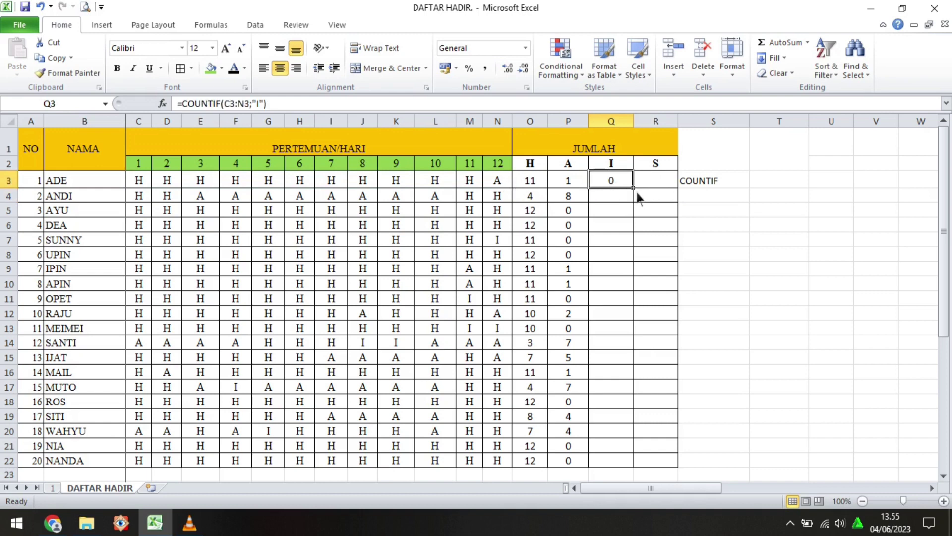
double_click(634, 189)
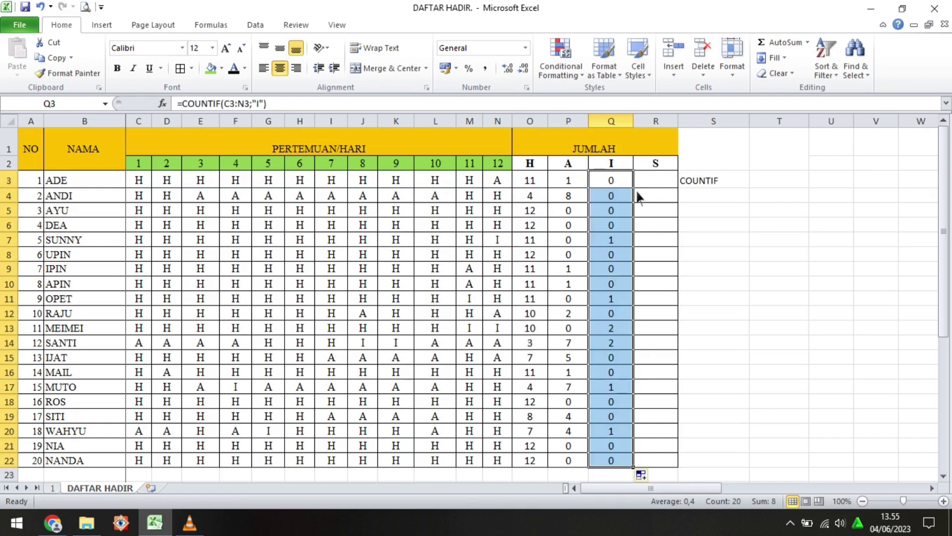
click(650, 182)
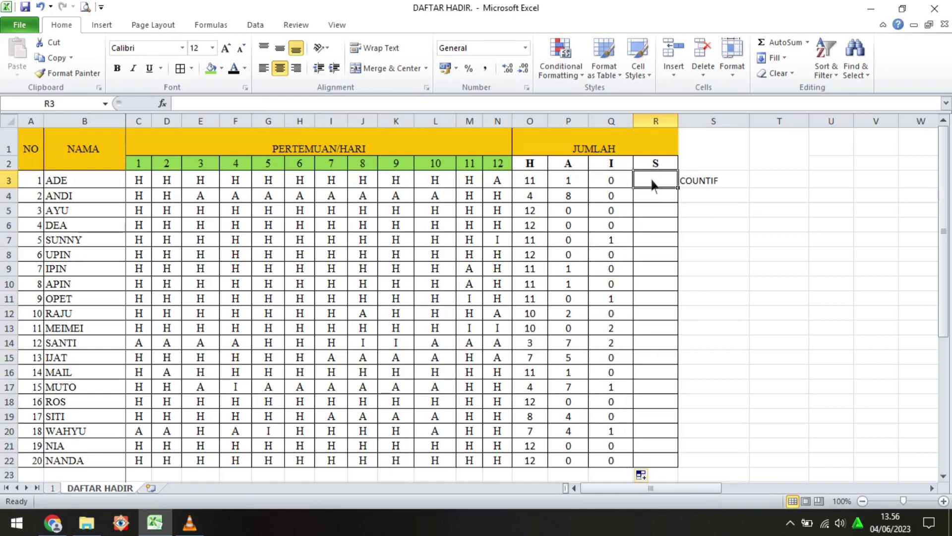
Enter =COUNTIF(C3:N3;"S") in R3 to count the first student's S marks
text(=)
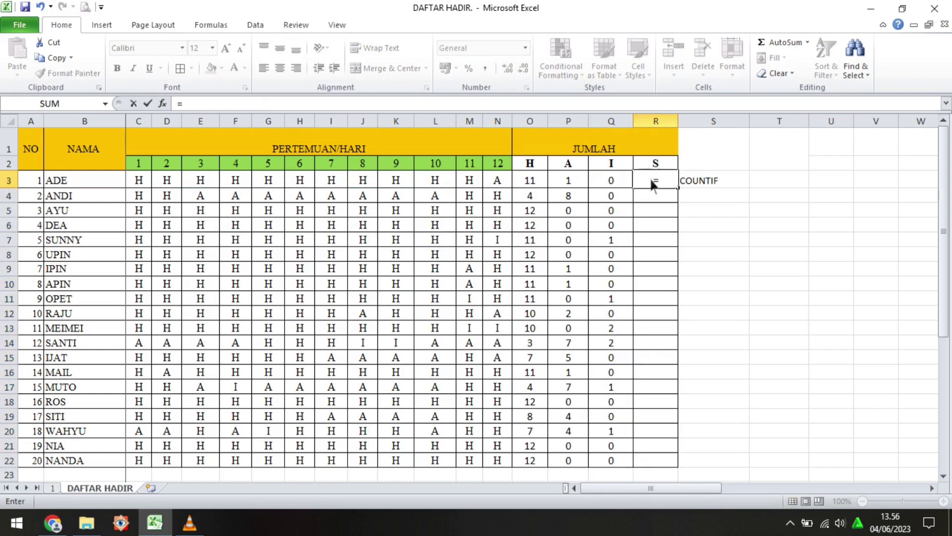
text(COUNT)
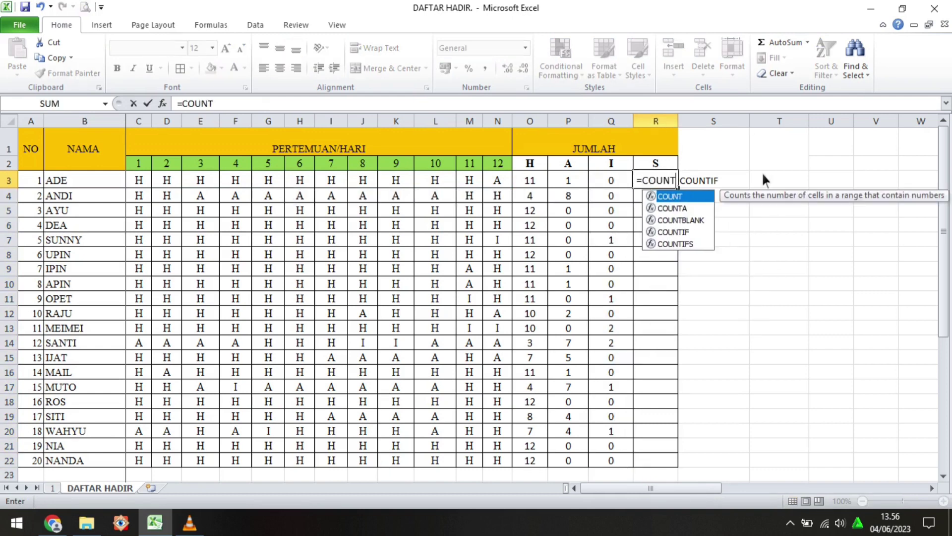
double_click(697, 230)
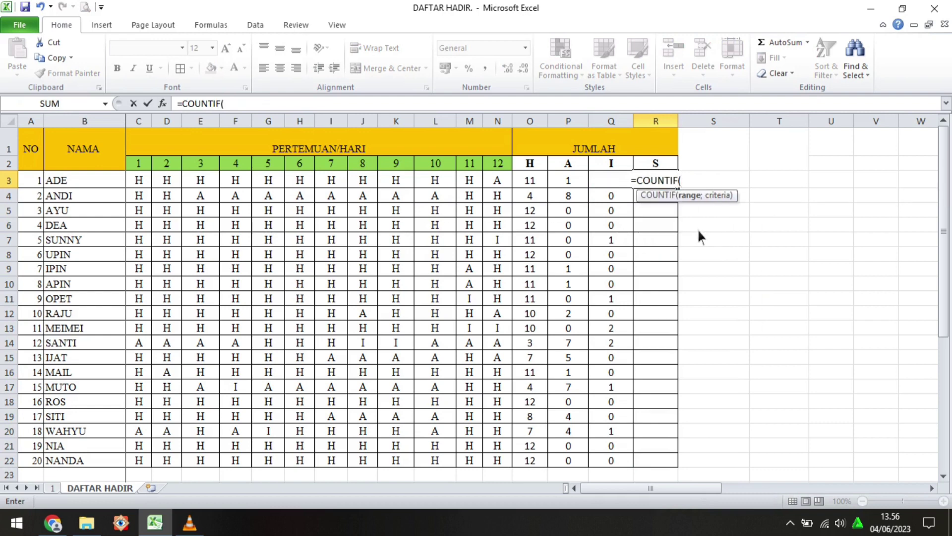
click(140, 183)
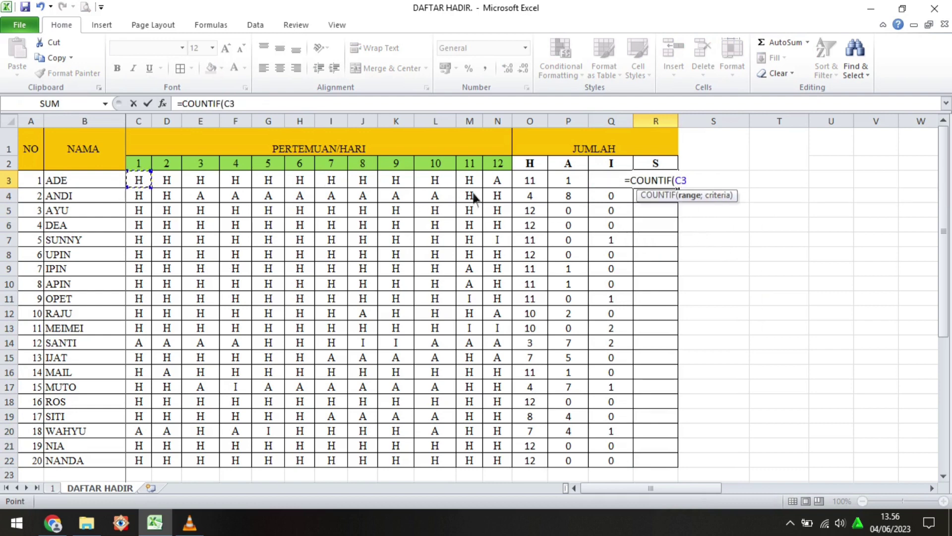
shift+click(504, 185)
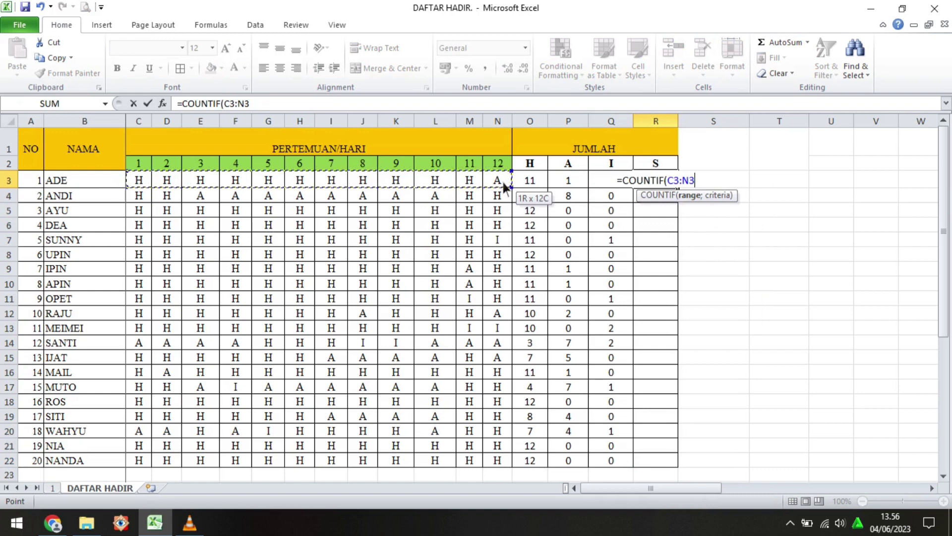
text(;")
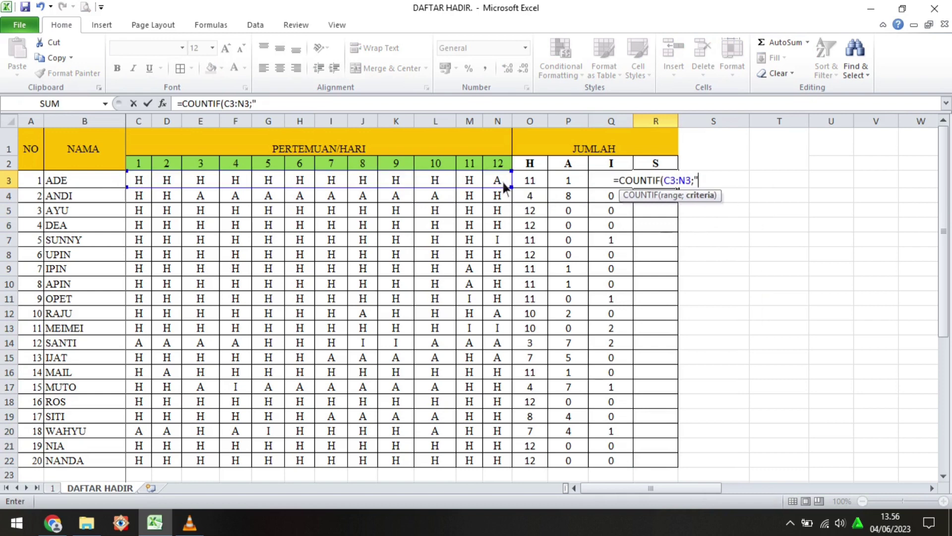
text(S)
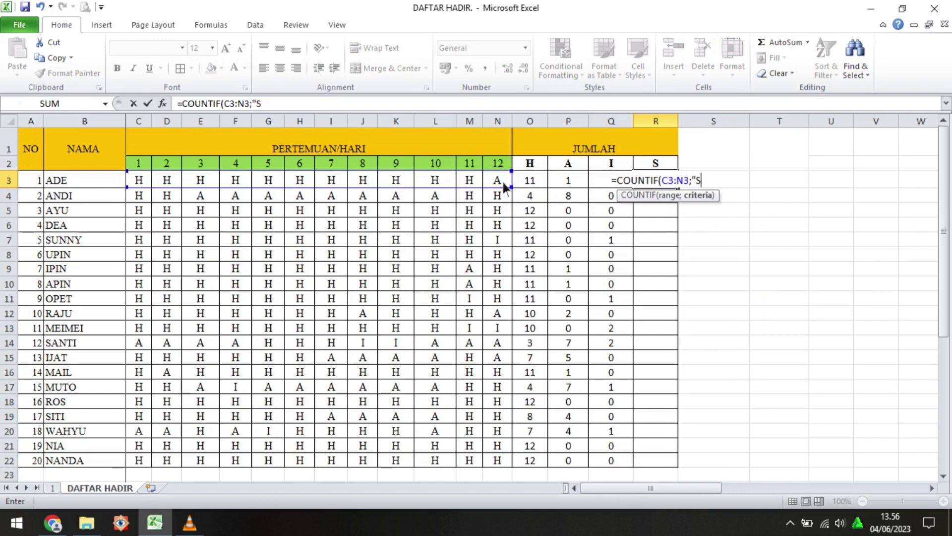
text("))
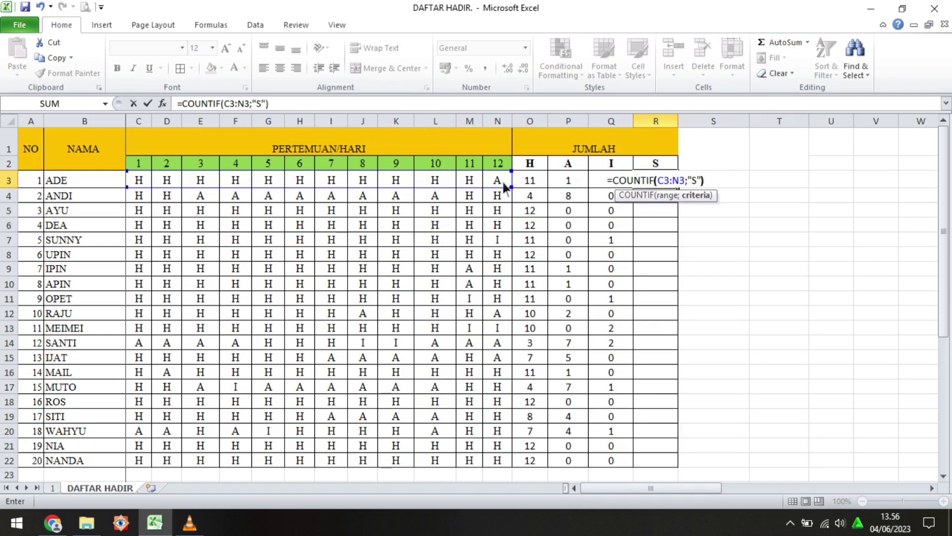
key(Return)
Copy the S-count formula from R3 down to R22
key(Up)
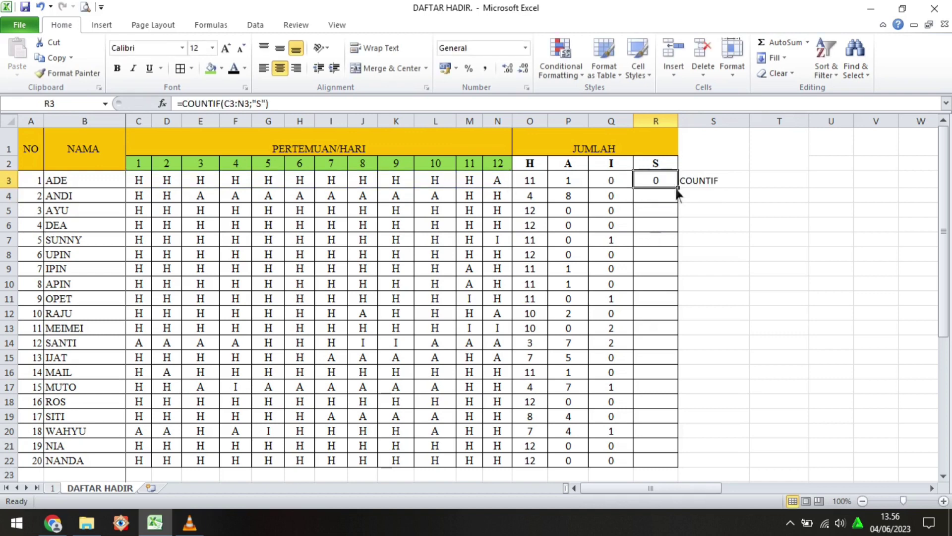
double_click(681, 188)
click(696, 224)
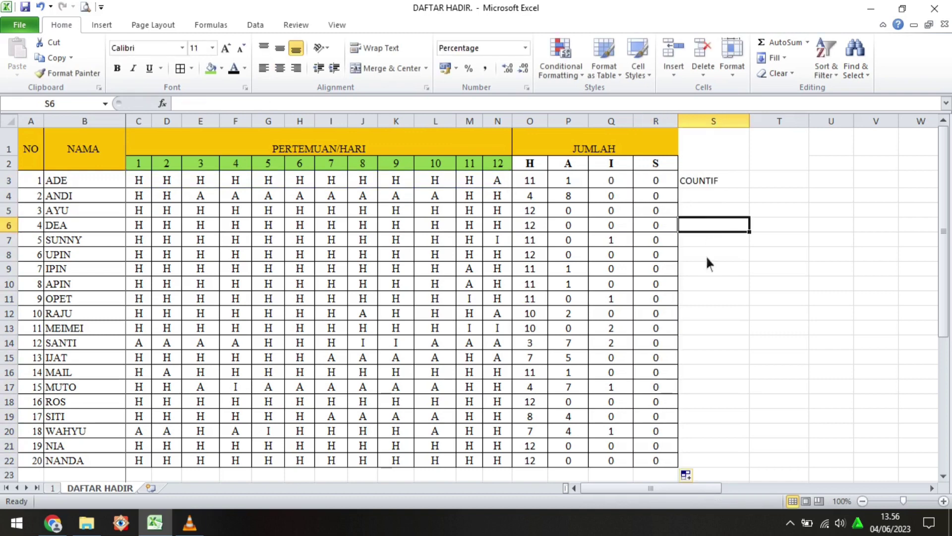
Give the totals block O3:R22 a yellow fill
drag(529, 184, 673, 461)
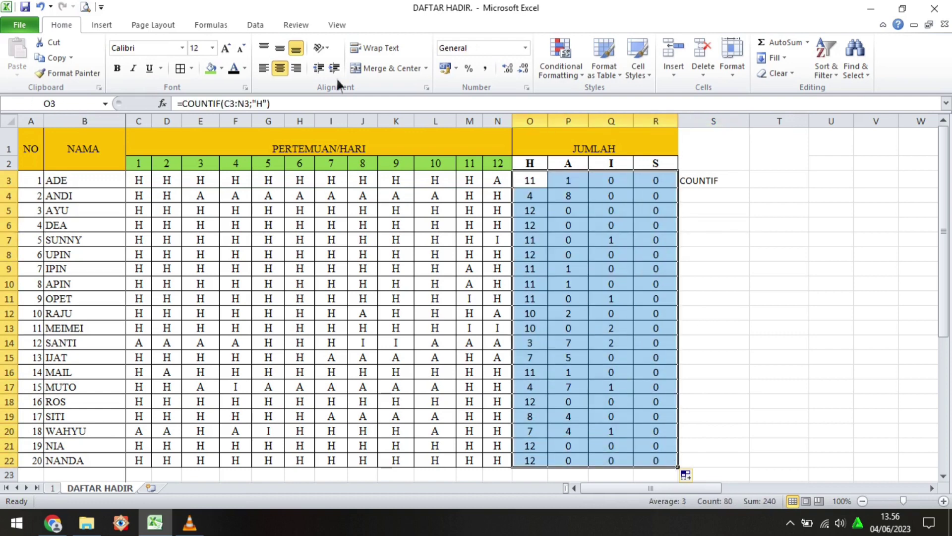
click(221, 68)
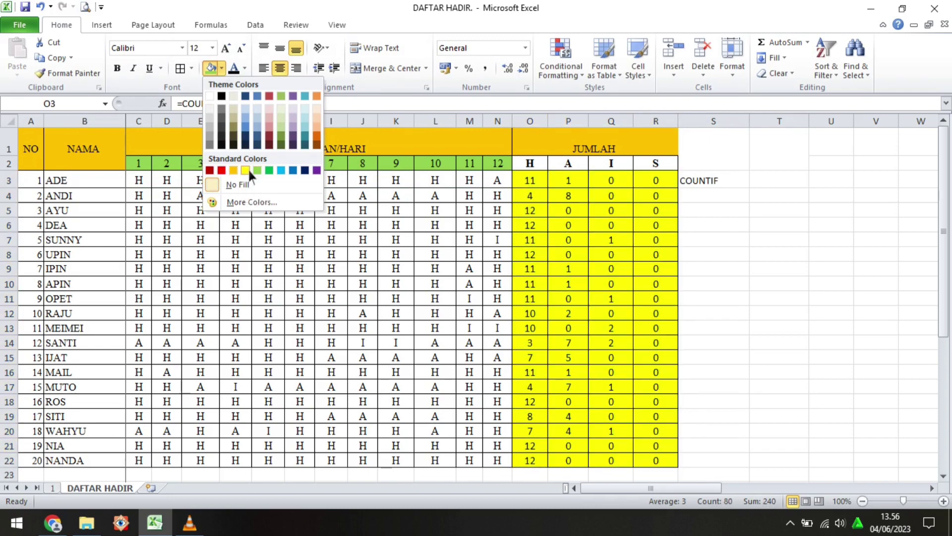
click(245, 171)
click(775, 212)
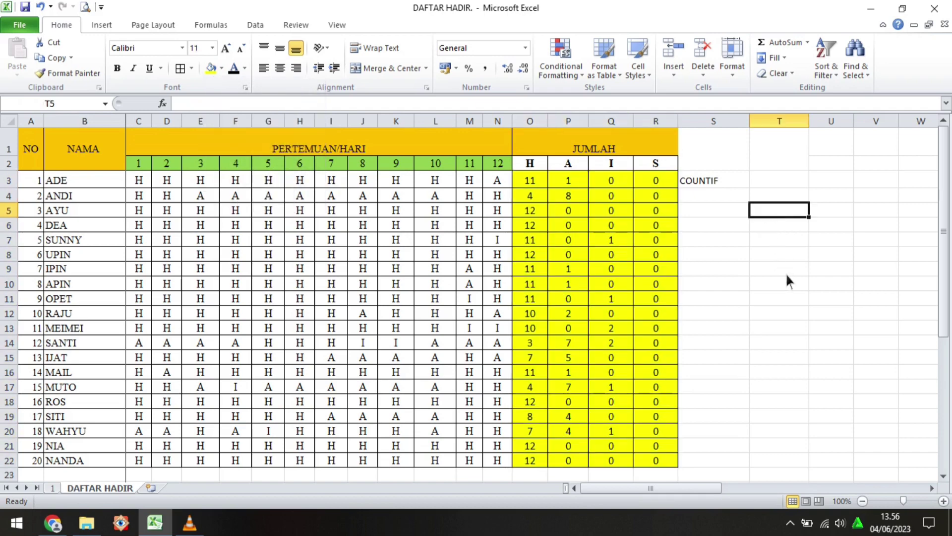